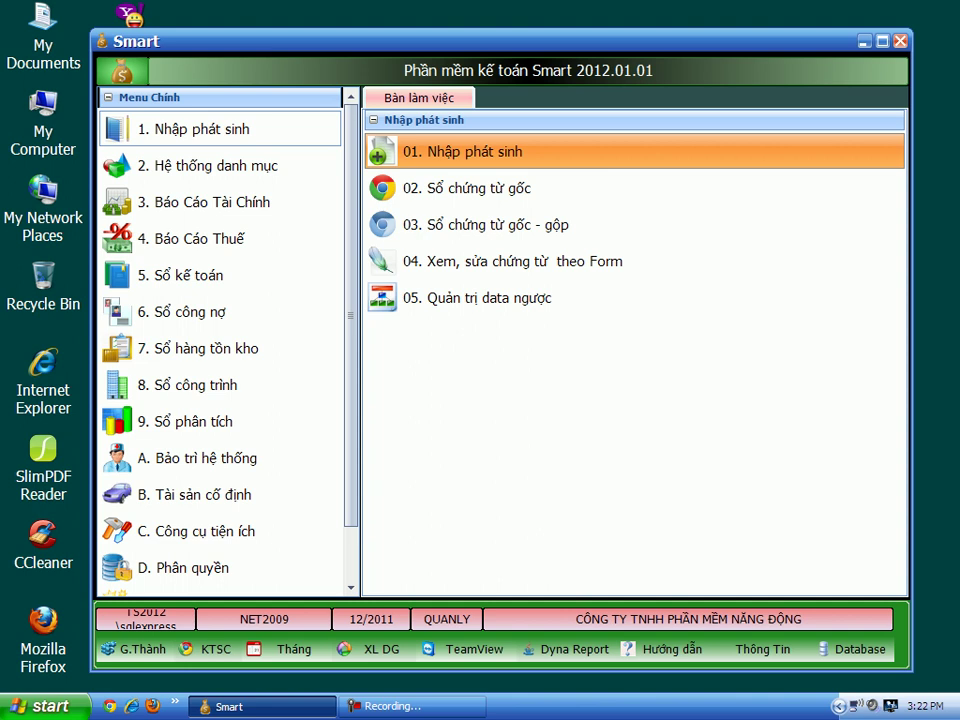
Open the Nhập phát sinh entry form and set the voucher type to PC (Phiếu Chi)
key("Return")
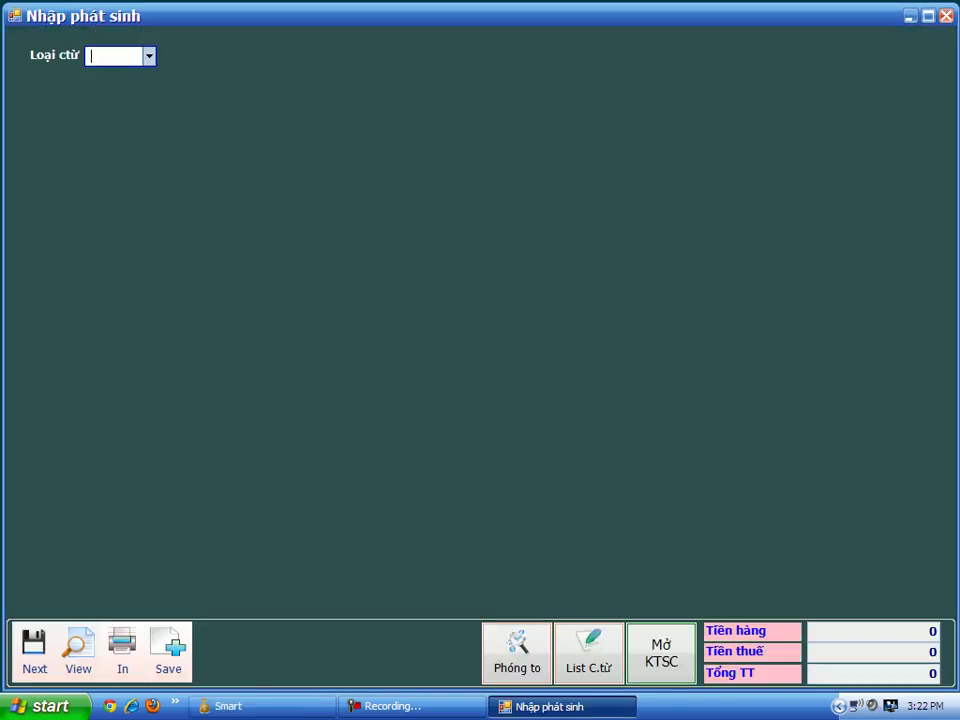
key("Down")
key("Down")
key("Down")
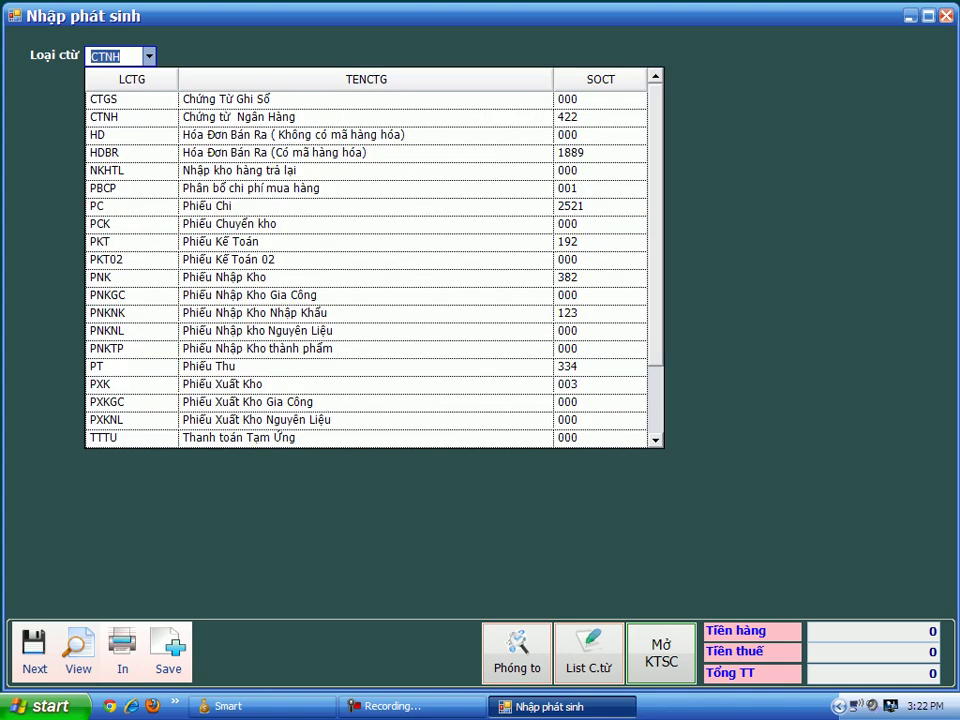
key("Return")
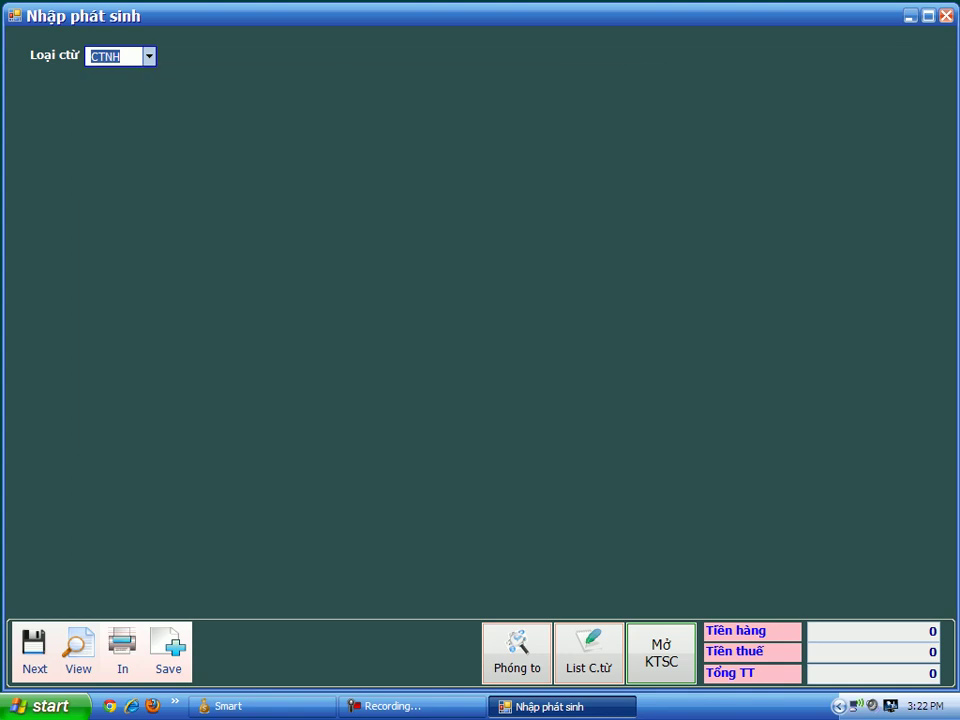
type("PC")
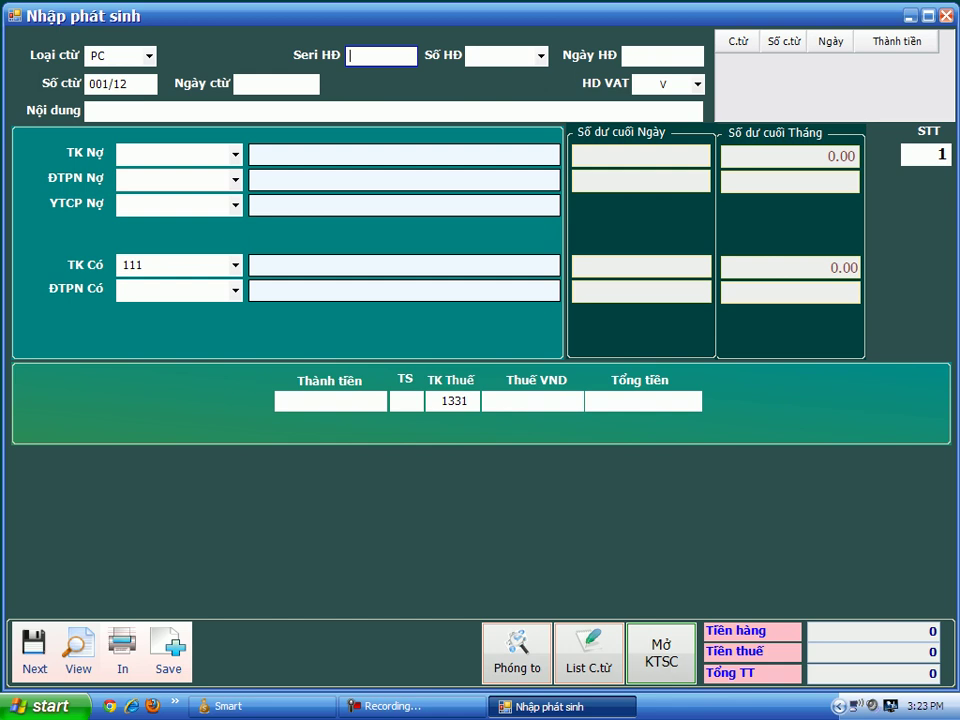
Enter the invoice serial AA/2011 and invoice number 258888 on the payment voucher
type("AA/2011")
key("Tab")
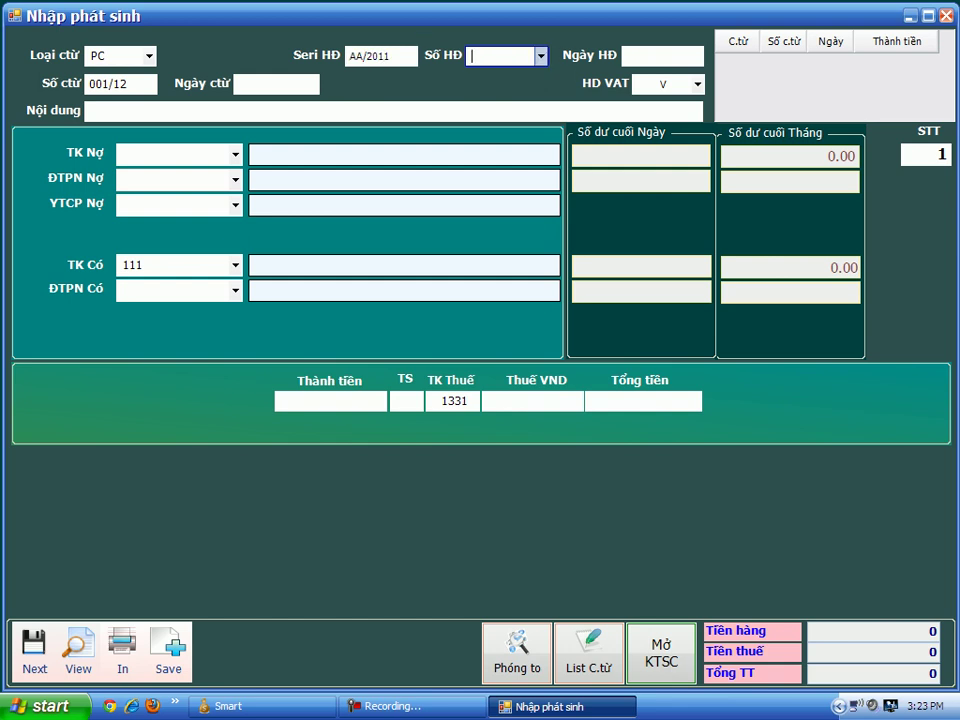
type("258888")
key("Return")
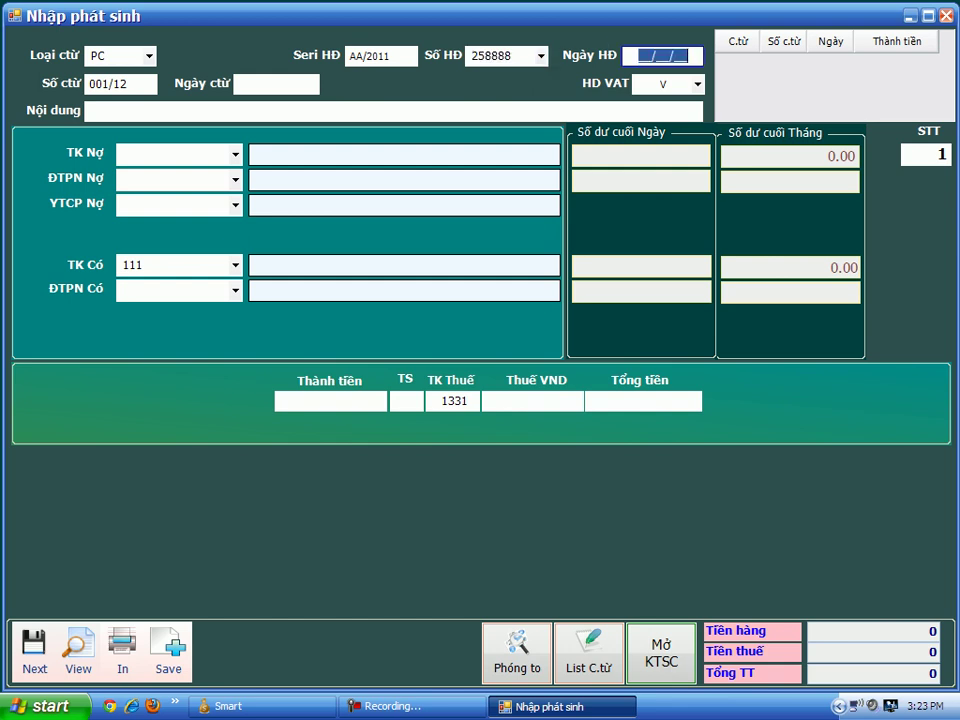
Set the invoice date to 01/12/11 and accept the proposed voucher number to reach the customer information form
type("01/01/11")
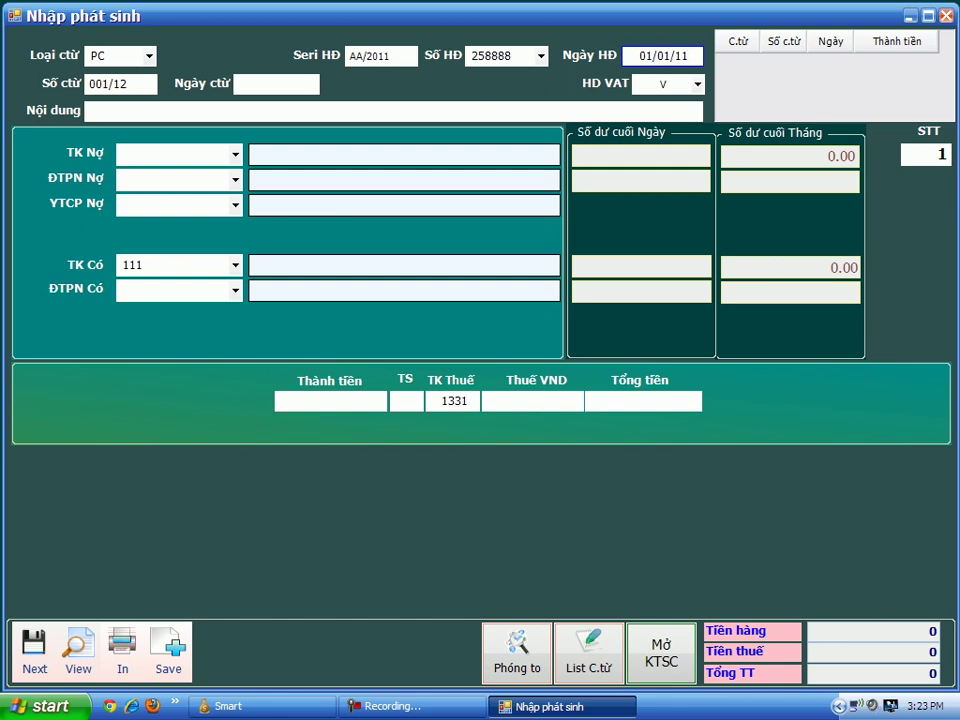
key("BackSpace")
key("BackSpace")
key("BackSpace")
key("BackSpace")
type("1211")
key("Tab")
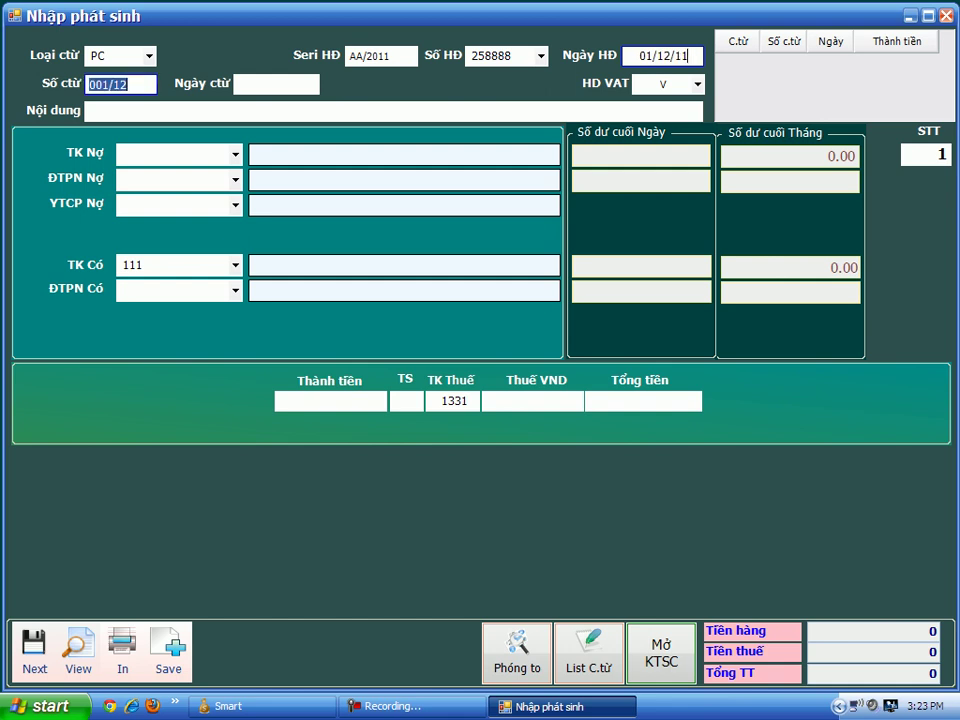
key("Return")
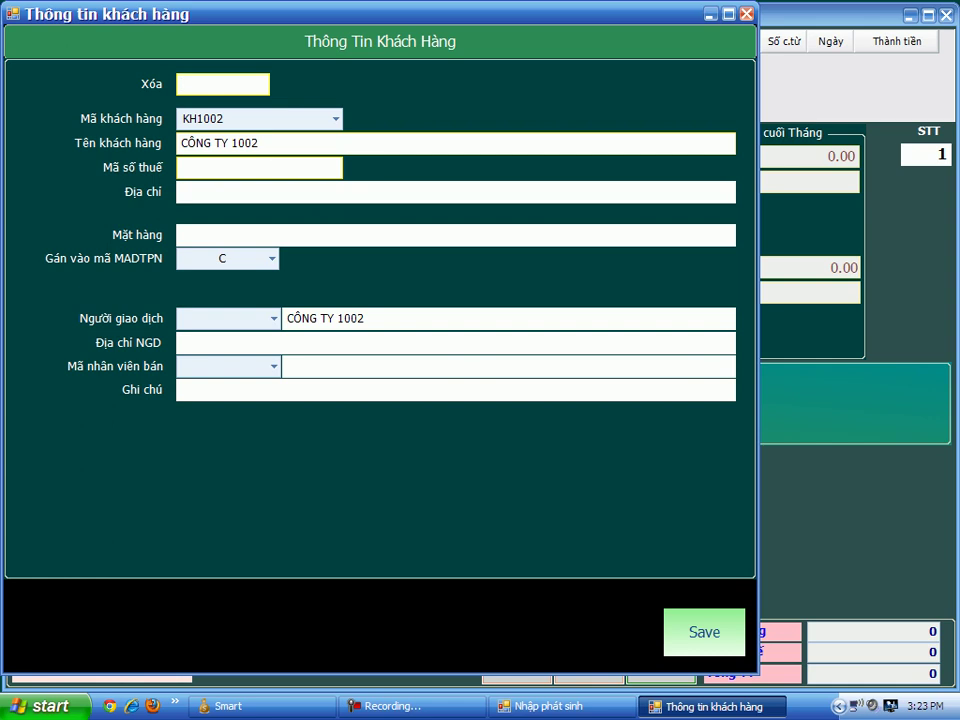
Clear the prefilled customer details by entering C in the Xóa field
type("C")
key("Return")
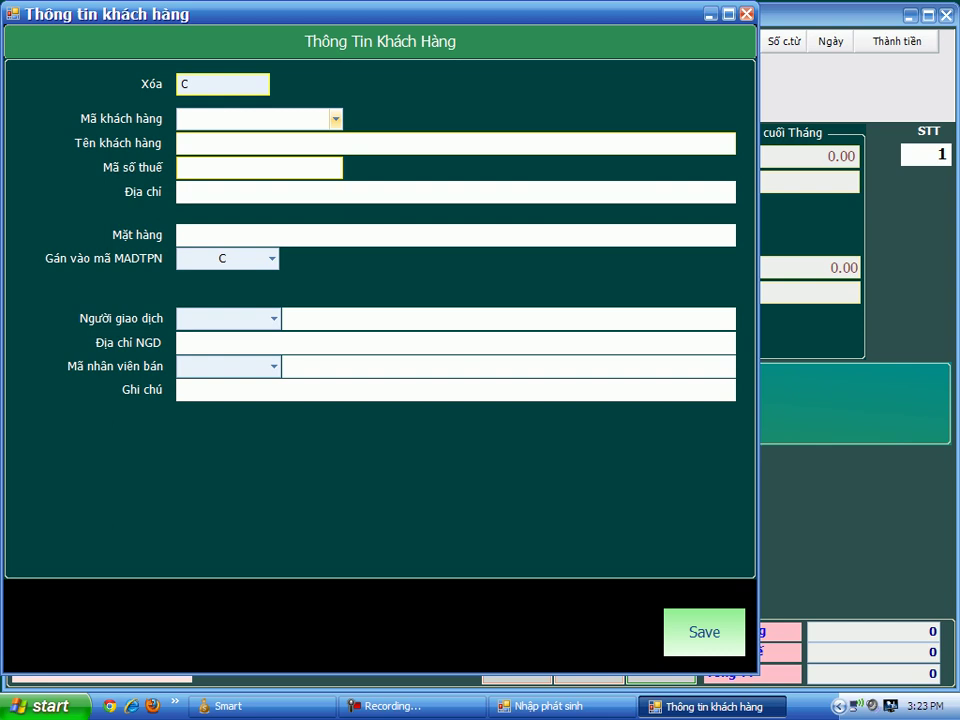
Choose the code ANTHANHPHAT from the customer code list, and clear the customer form again
key("F4")
key("Down")
key("Down")
key("Down")
key("Down")
key("Down")
key("Down")
key("Down")
key("Down")
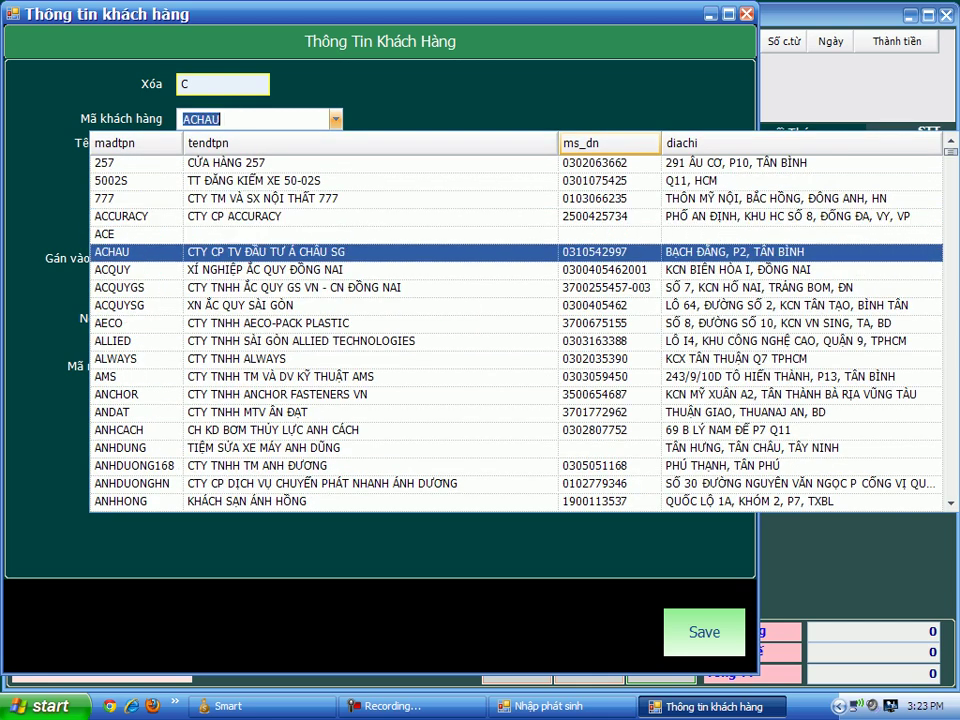
key("Down")
key("Down")
key("Down")
key("Down")
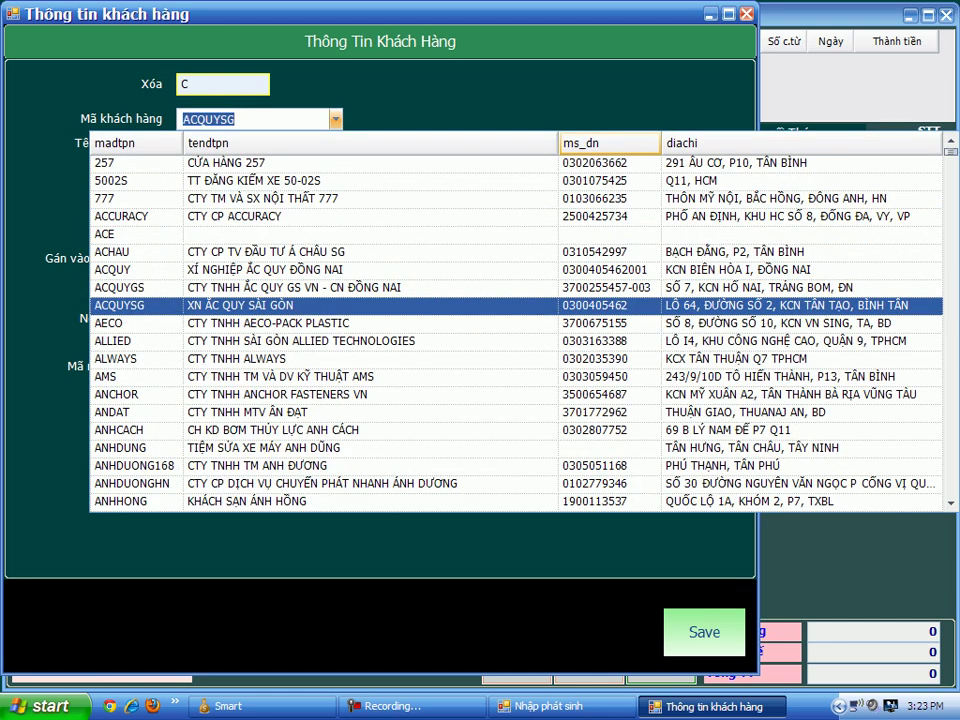
key("Down")
key("Down")
key("Down")
key("Down")
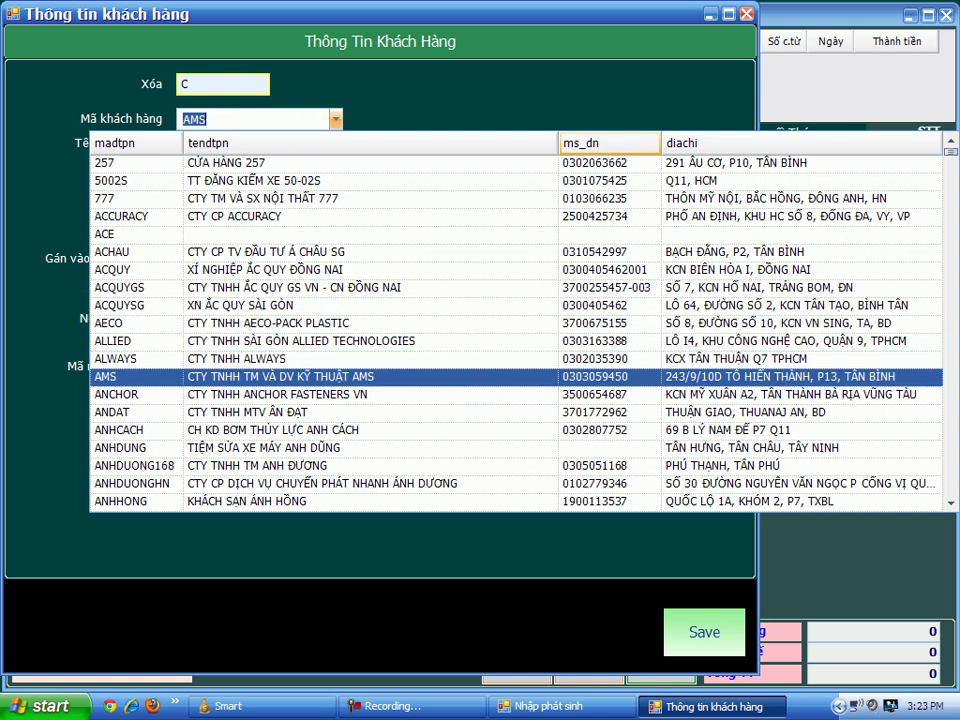
key("Down")
key("Down")
key("Down")
key("Down")
key("Down")
key("Down")
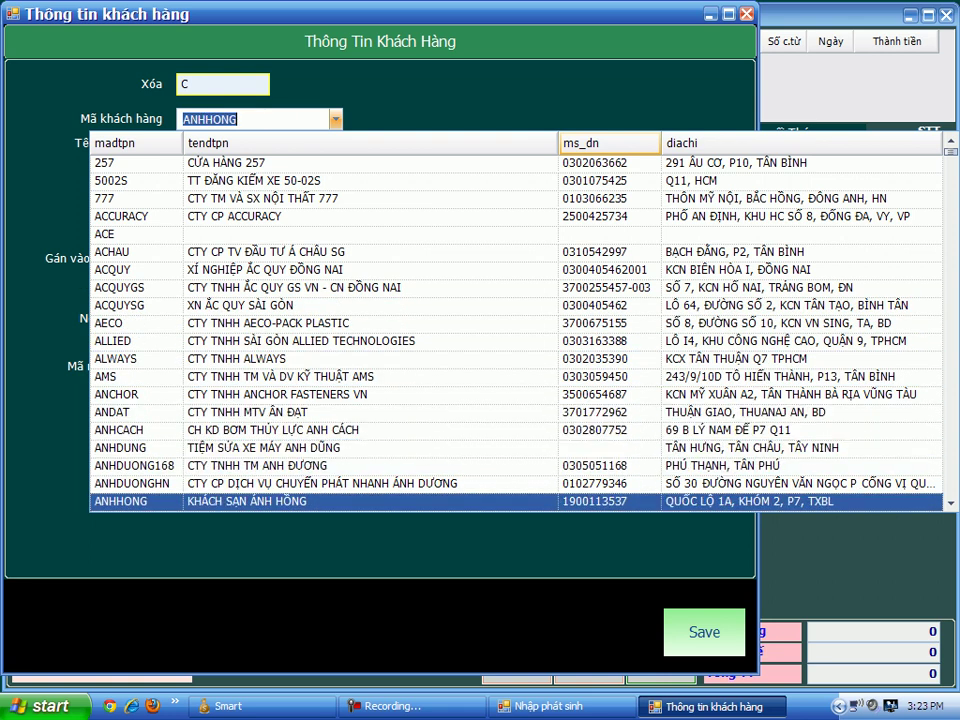
key("Down")
key("Down")
key("Down")
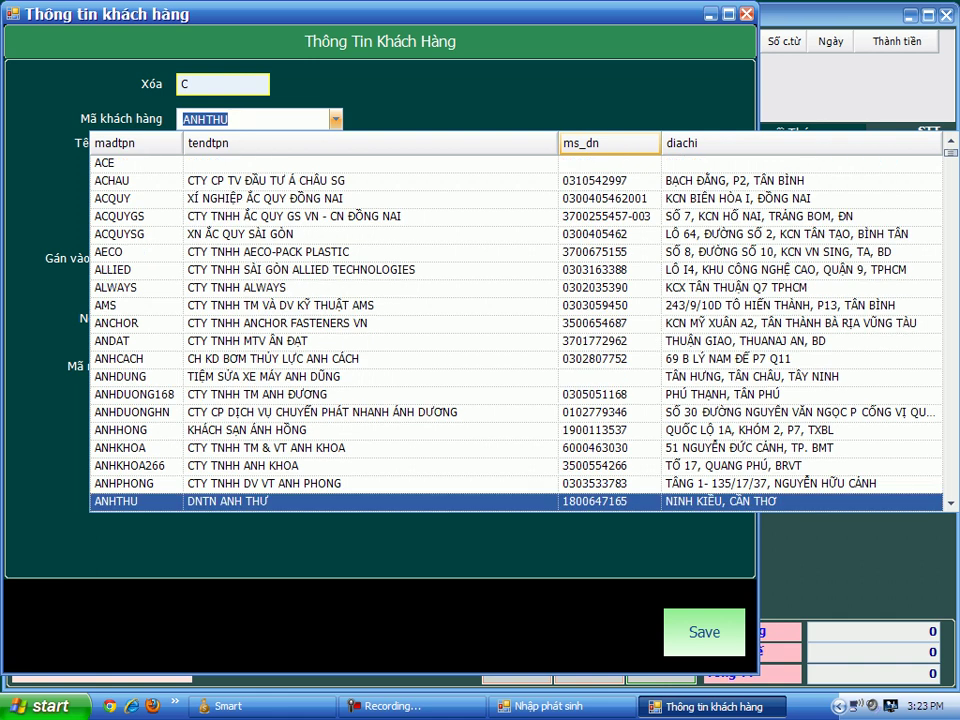
key("Down")
key("Down")
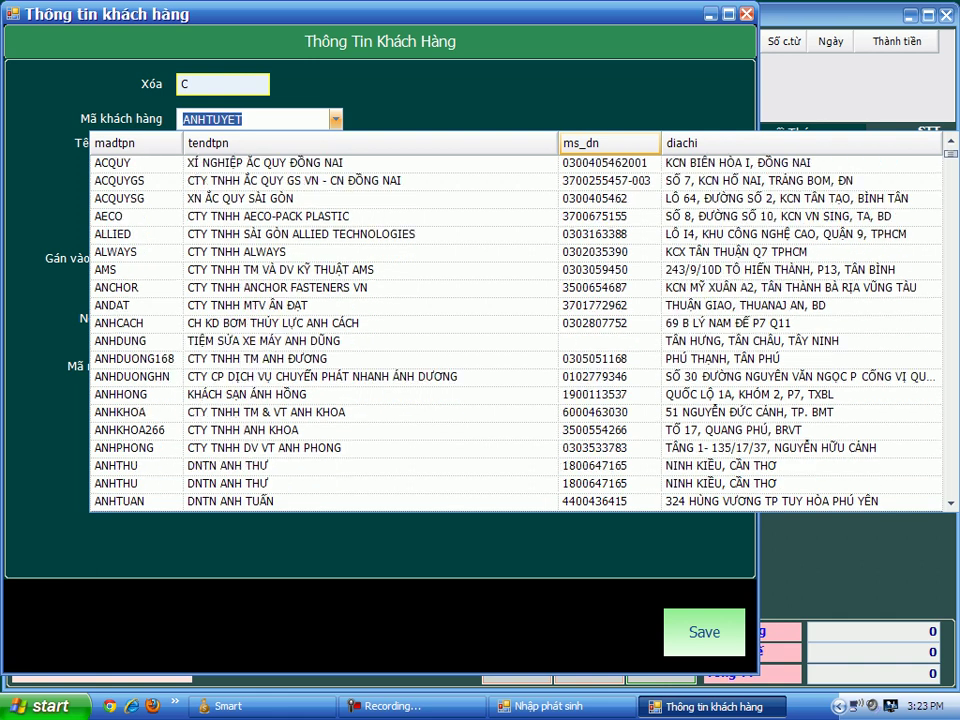
key("Down")
key("Down")
key("Down")
key("Down")
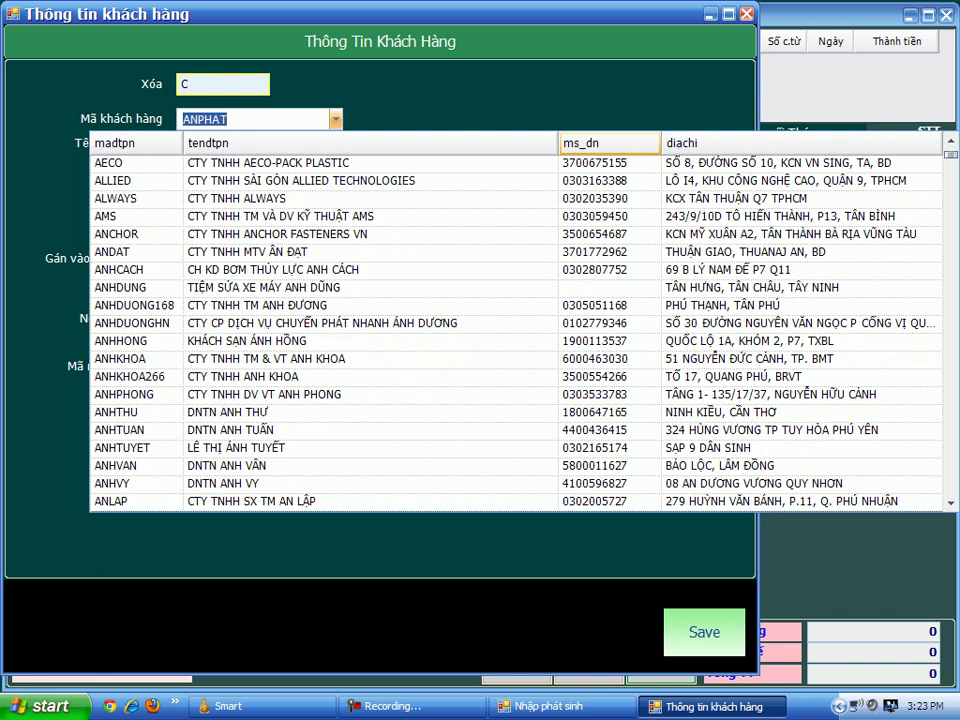
key("Down")
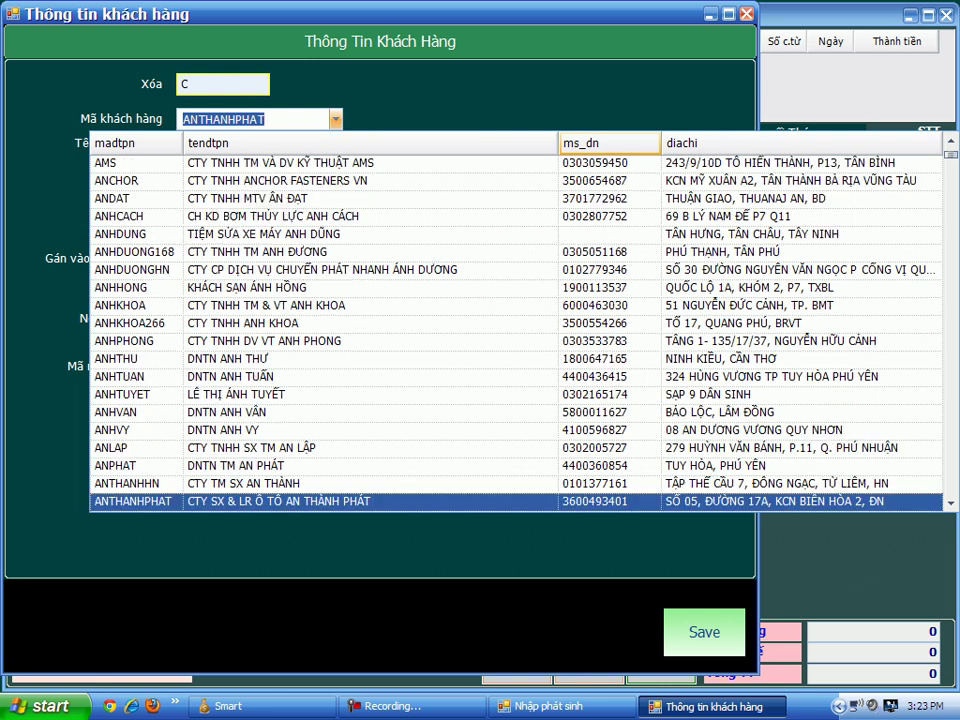
key("Down")
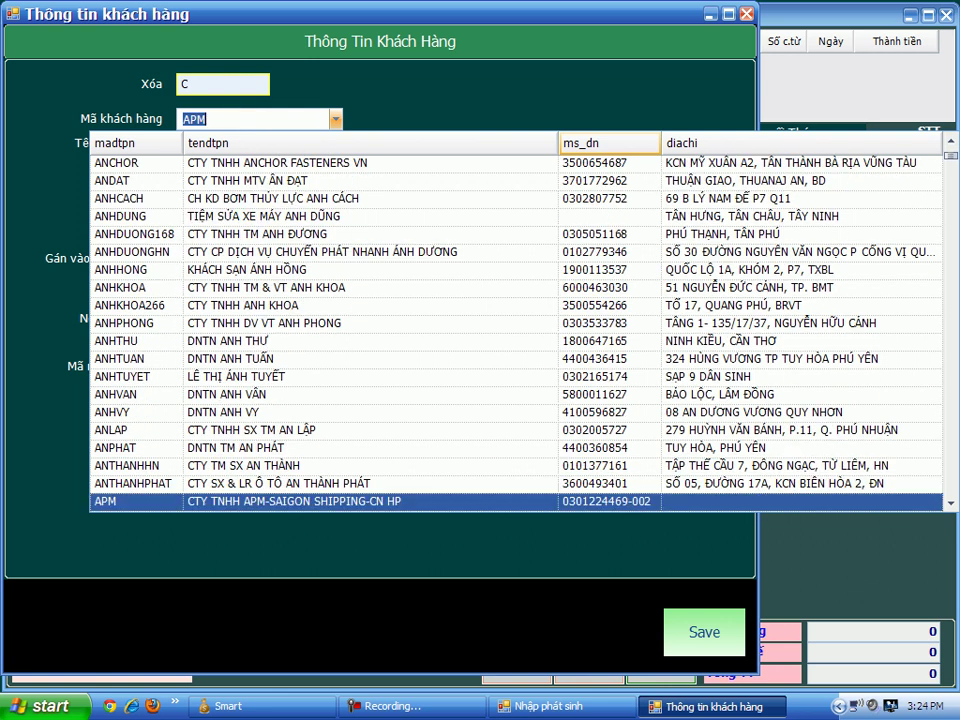
key("Up")
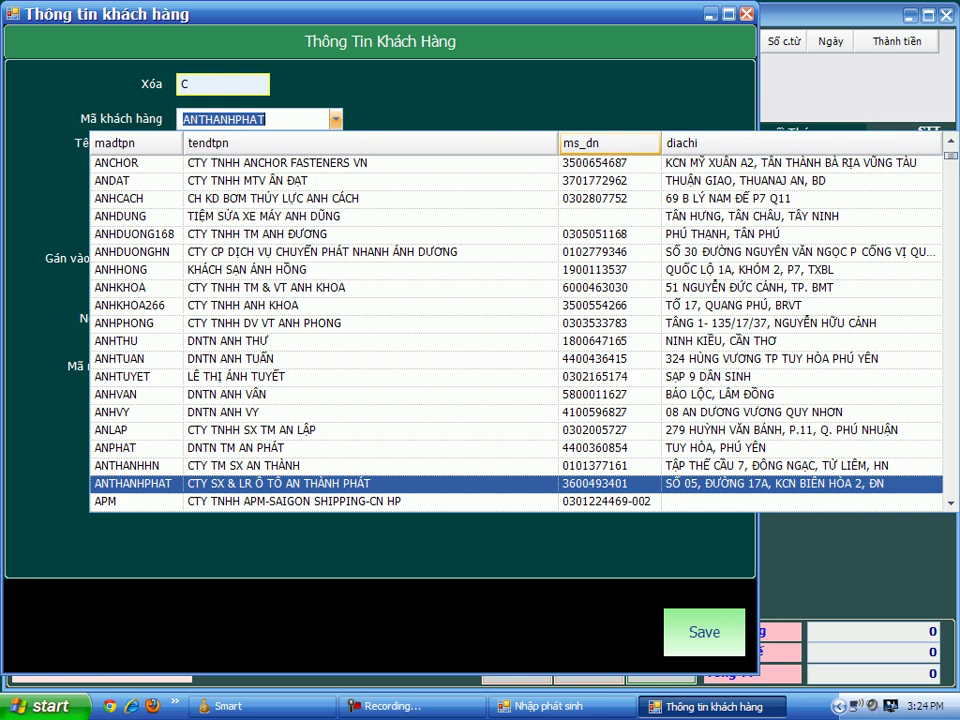
left_click(190, 84)
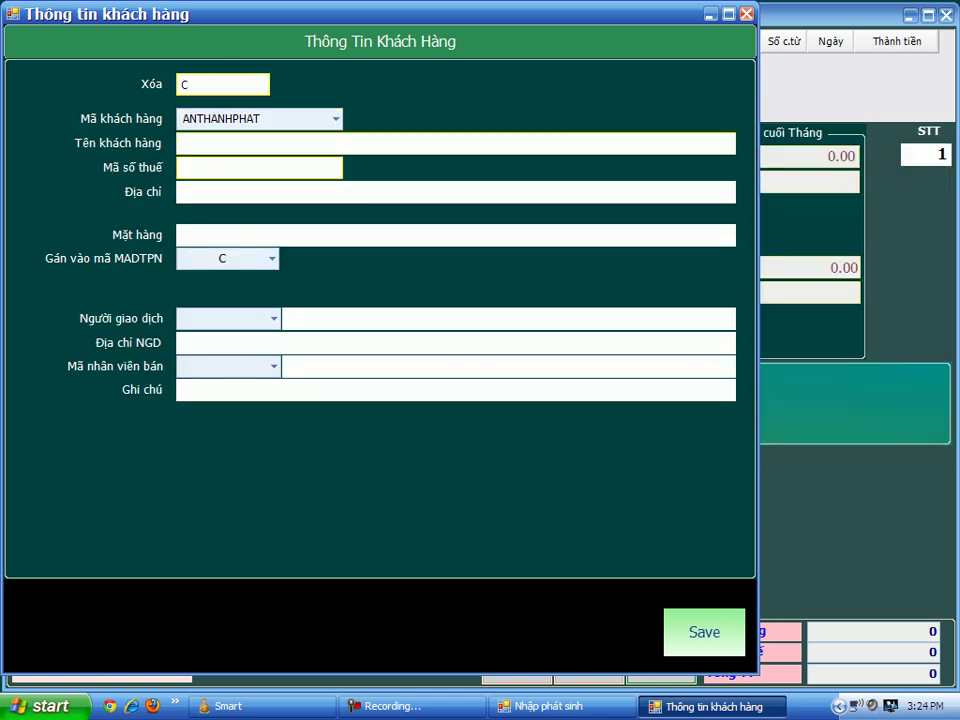
key("Return")
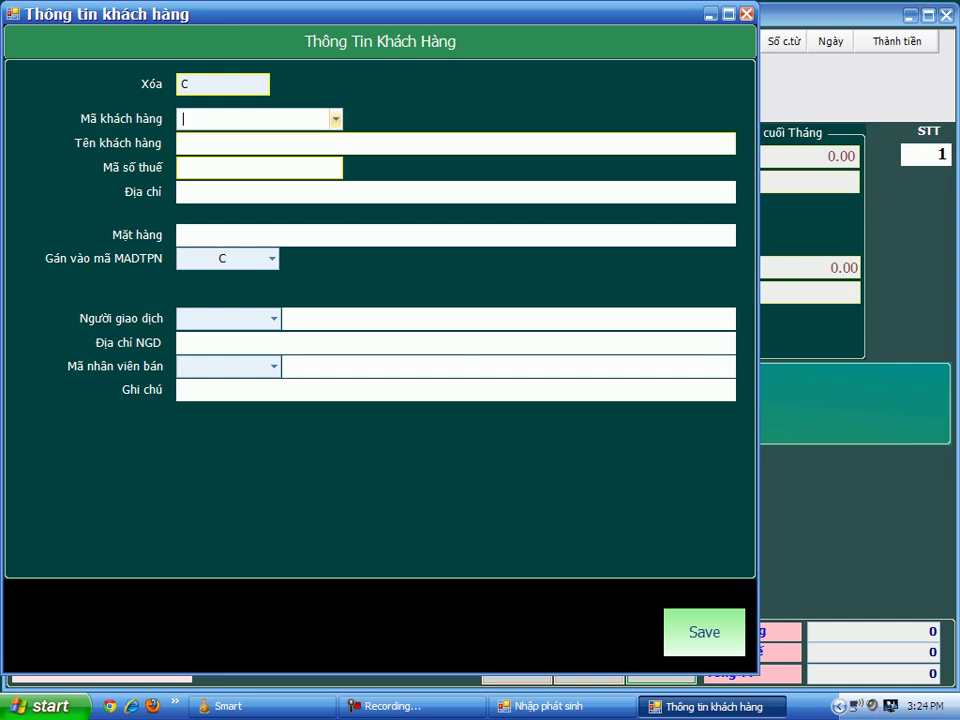
Search for customers by the name THÀNH PHÁT and load CTY SX & LR Ô TÔ AN THÀNH PHÁT into the customer form
key("Return")
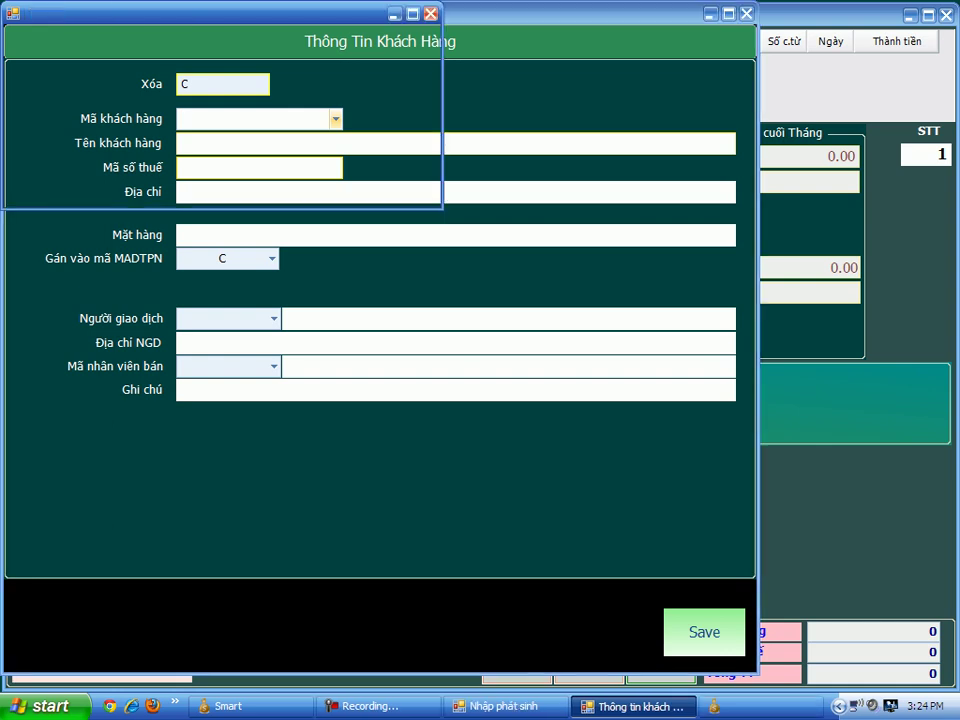
type("THÀNH PHÁT")
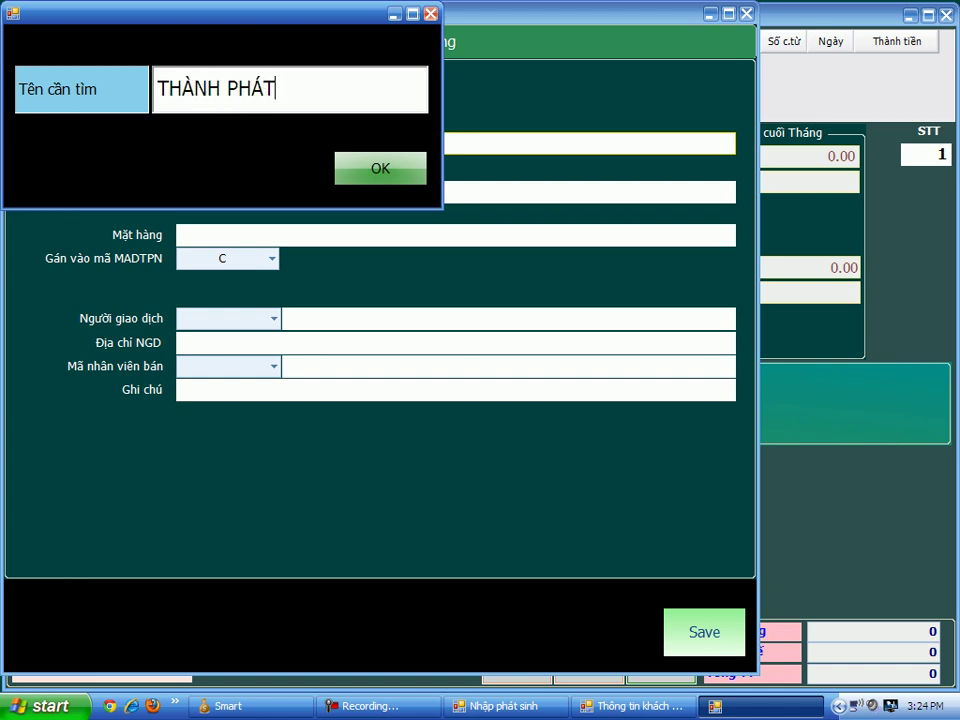
key("Tab")
key("Return")
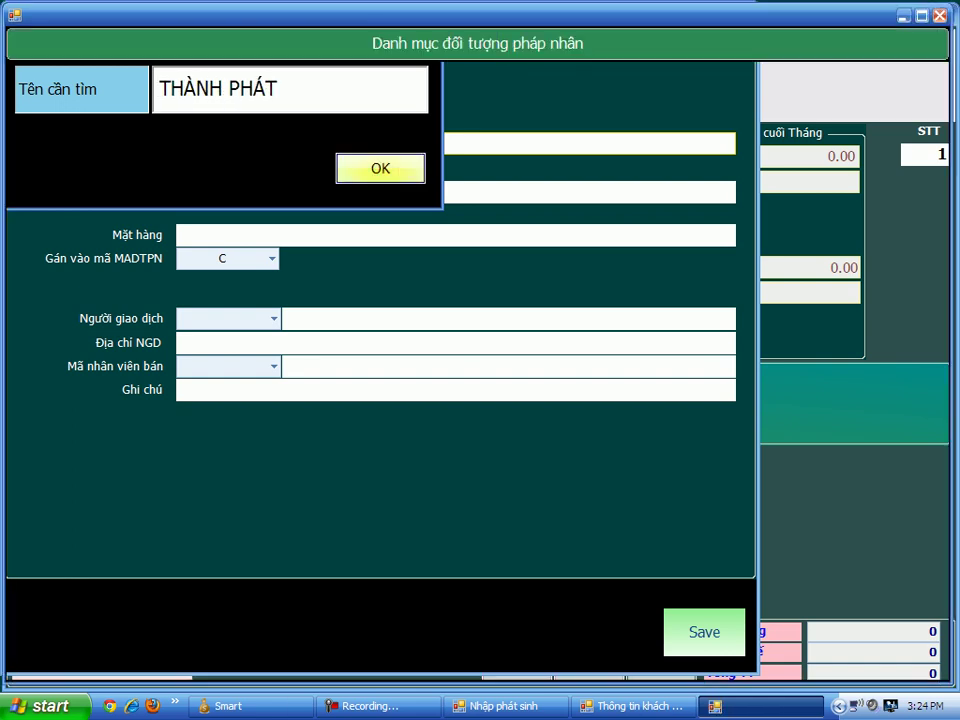
key("Down")
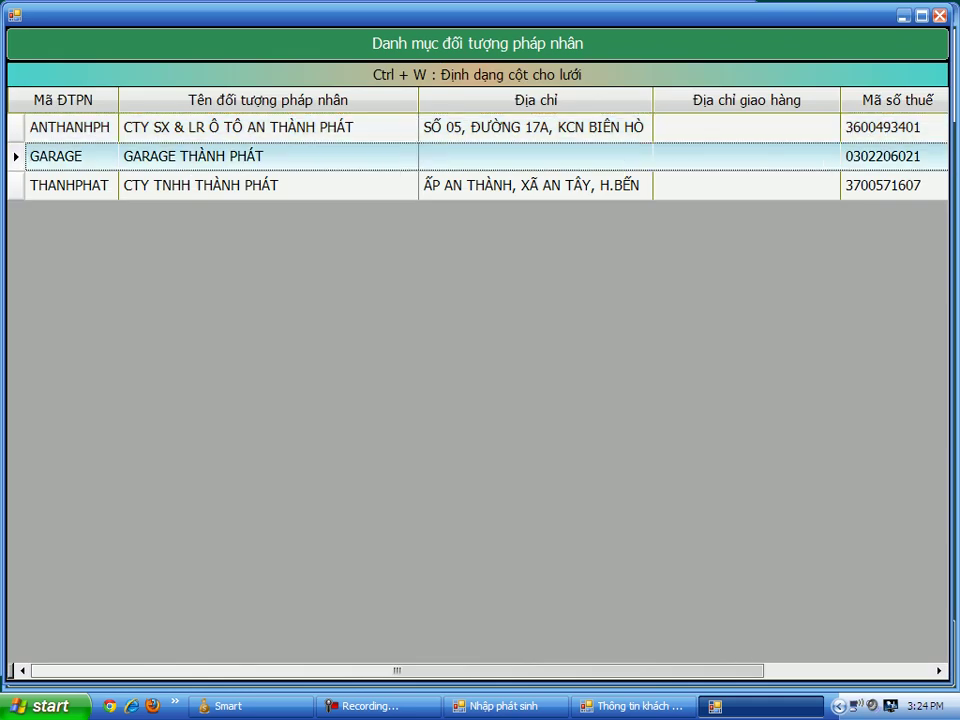
key("Down")
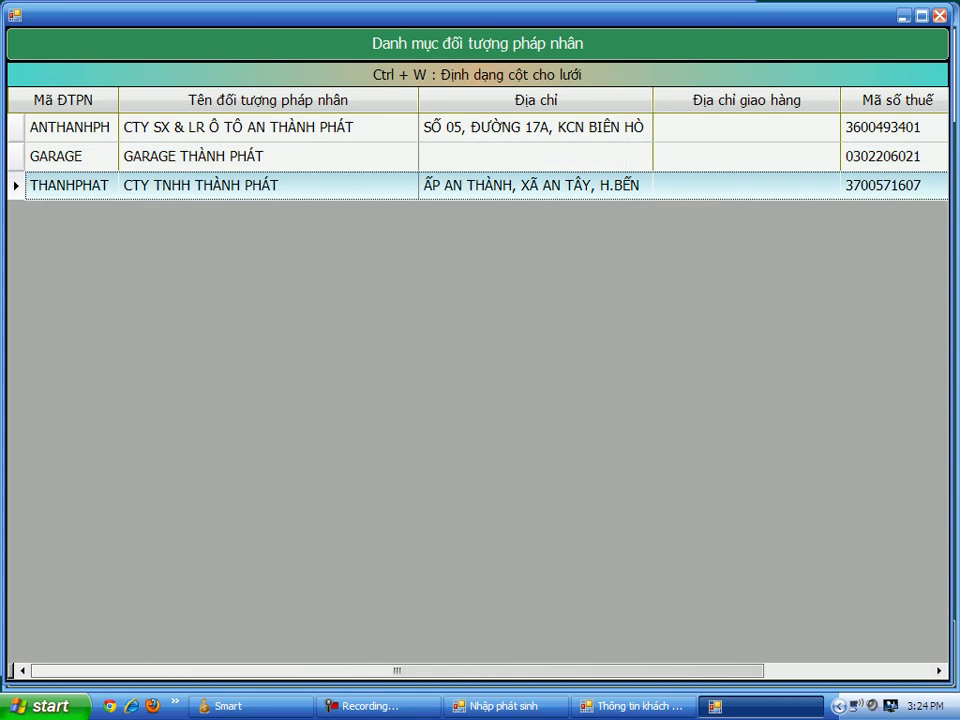
key("Up")
key("Up")
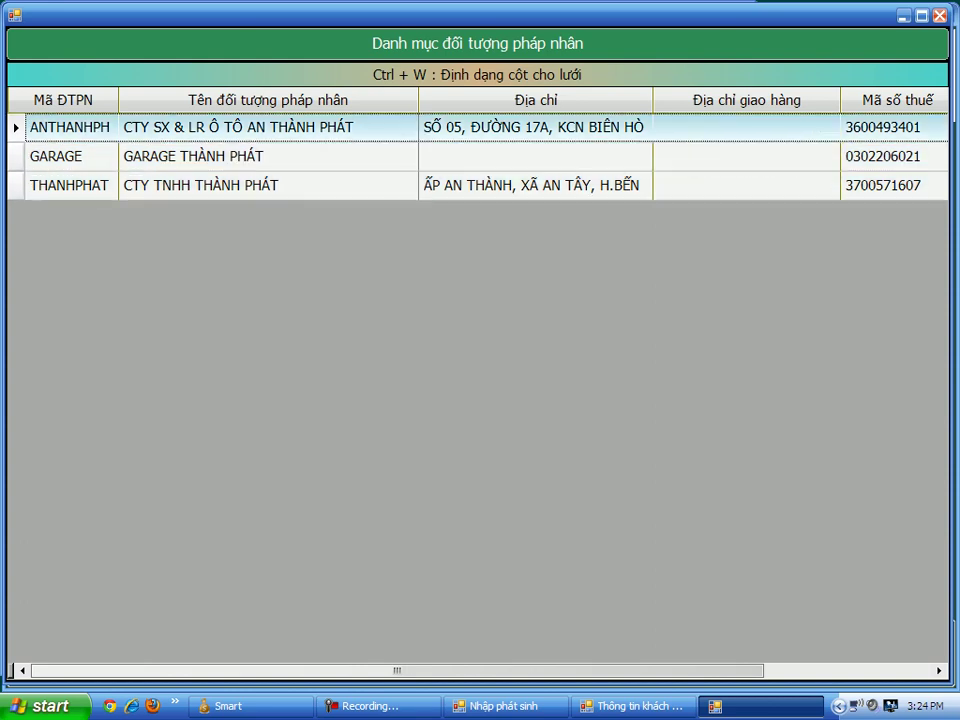
key("Return")
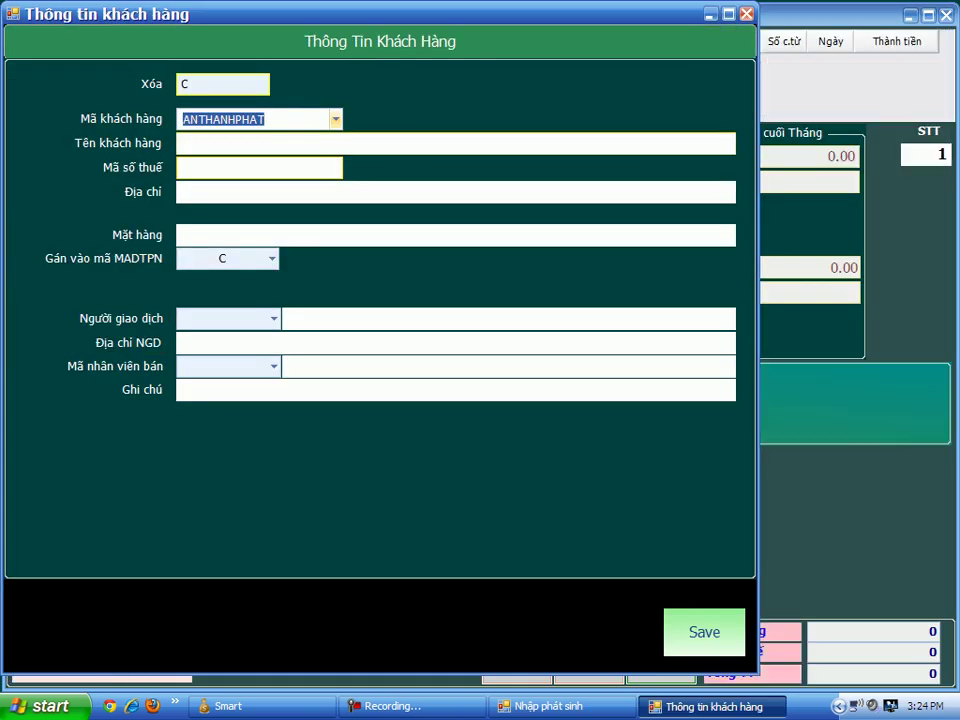
key("Return")
key("Return")
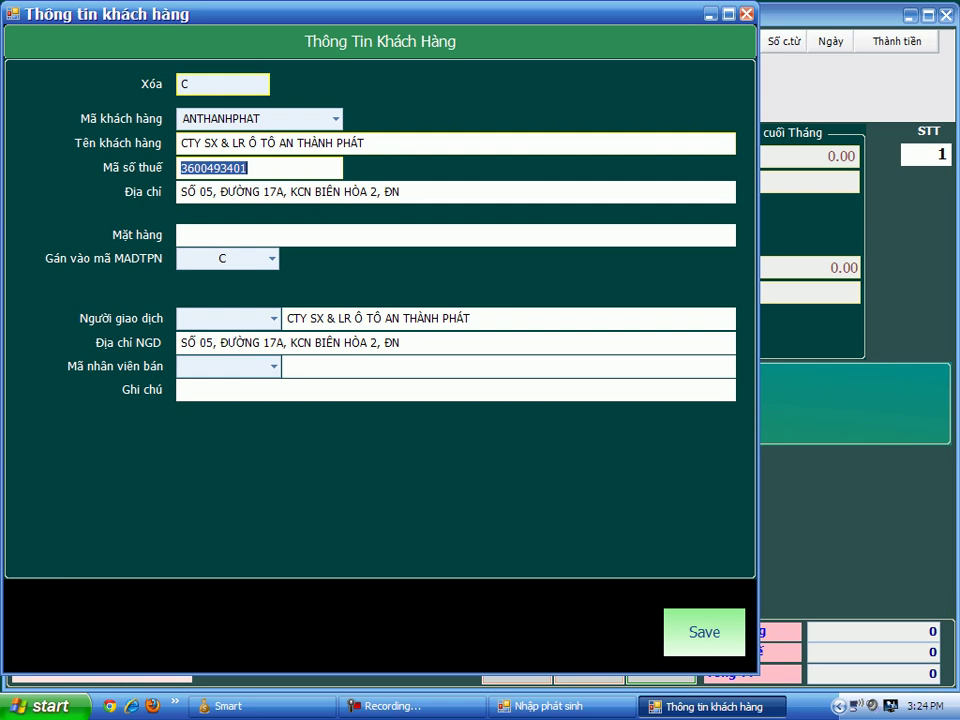
Replace the customer code with a new, undeclared customer code and agree to add it to the ĐTPN catalogue
key("shift+Tab")
key("shift+Tab")
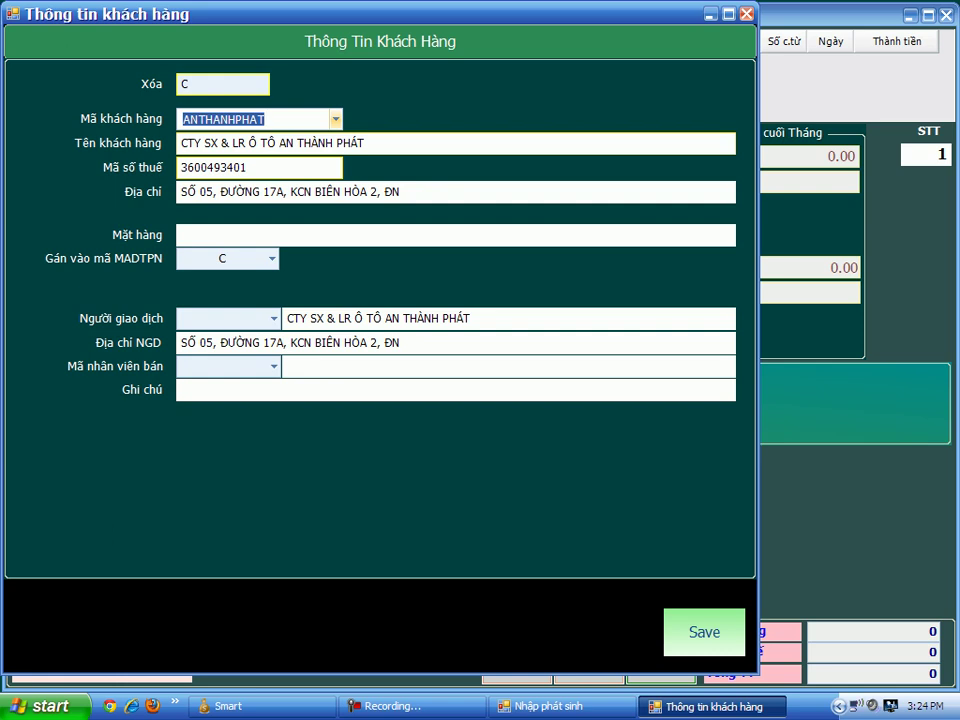
type("KH")
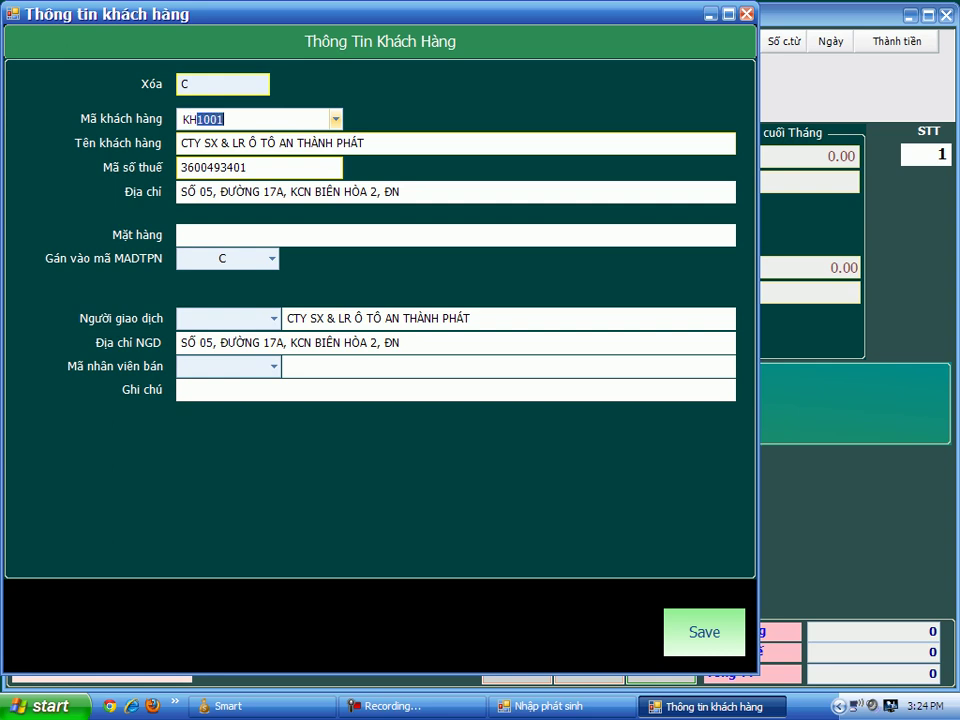
type("1005")
key("Return")
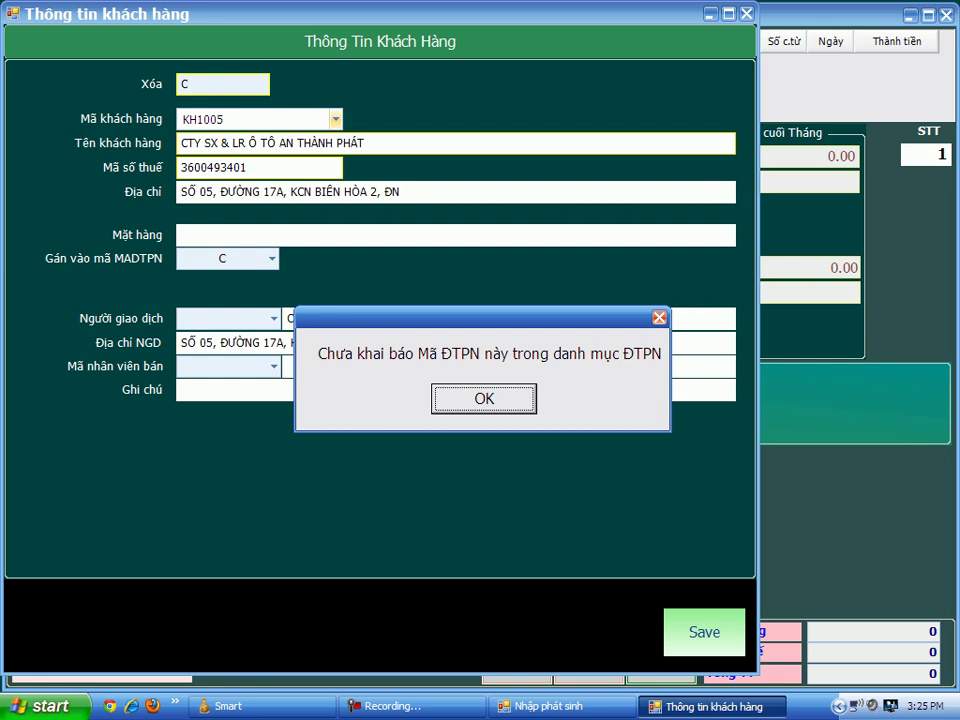
key("Return")
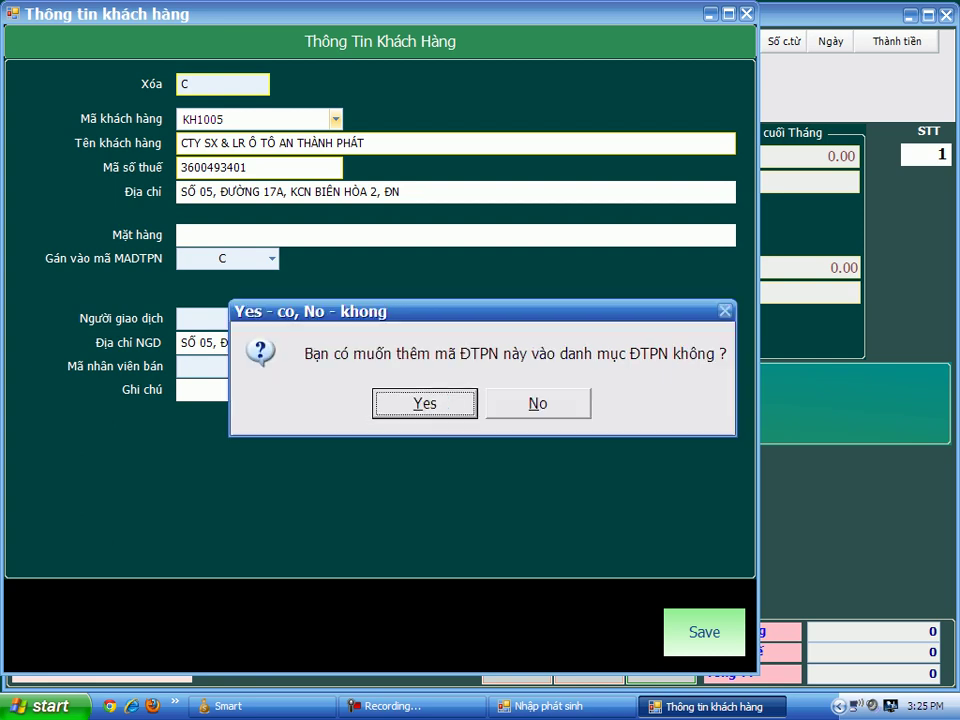
key("Return")
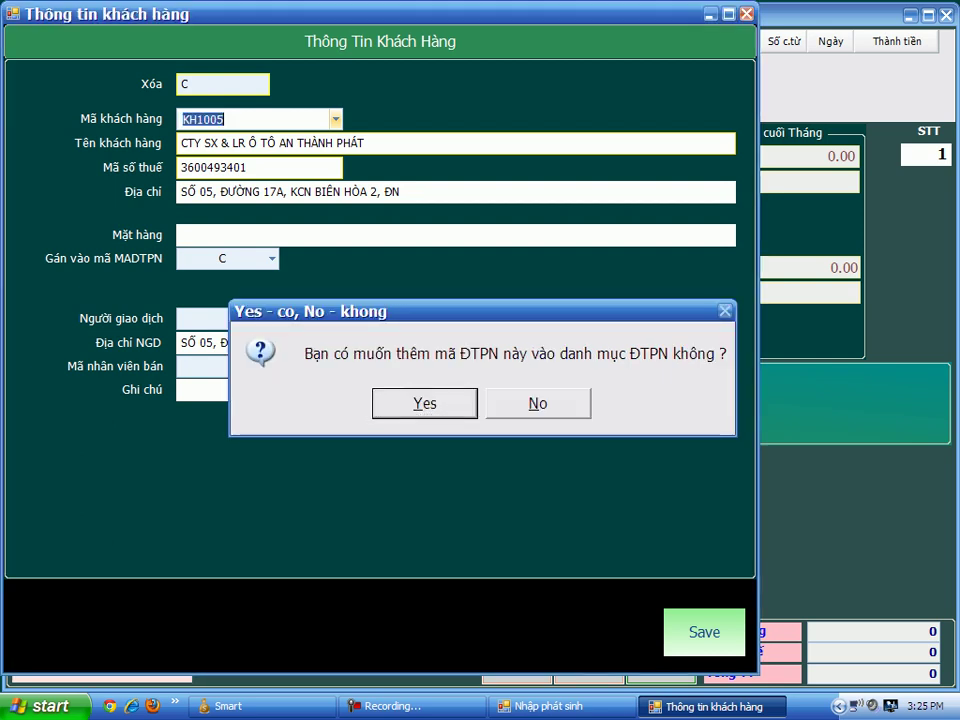
Enter the new customer's name and add the customer to the ĐTPN catalogue, leaving tax code, address and phone blank
key("Return")
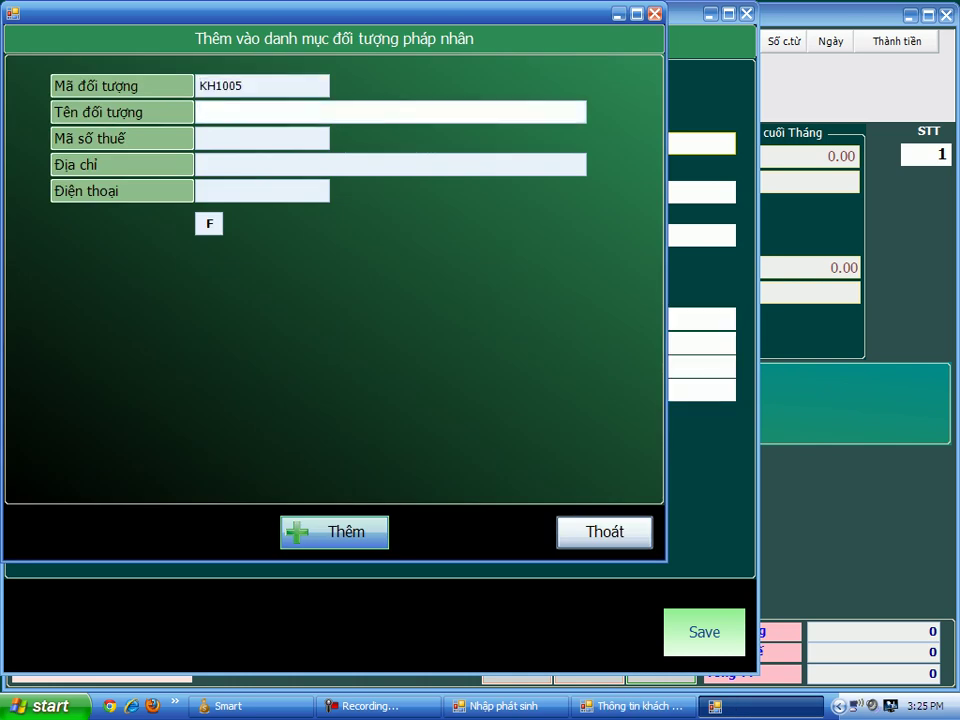
type("KHÁCH HÀNG 1005")
key("Tab")
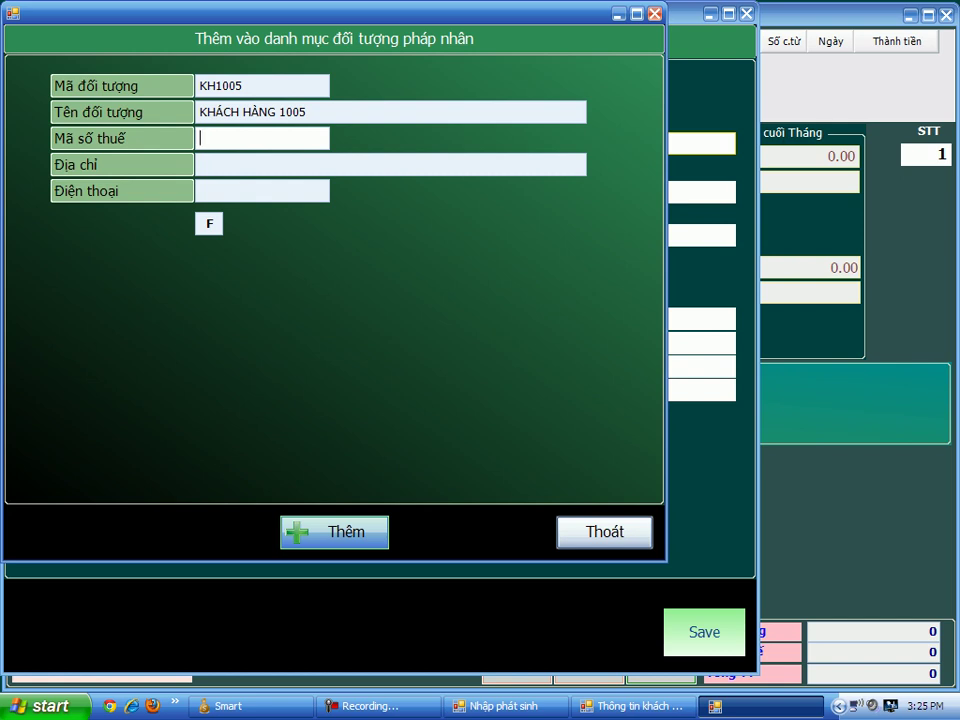
key("Tab")
key("Tab")
key("Tab")
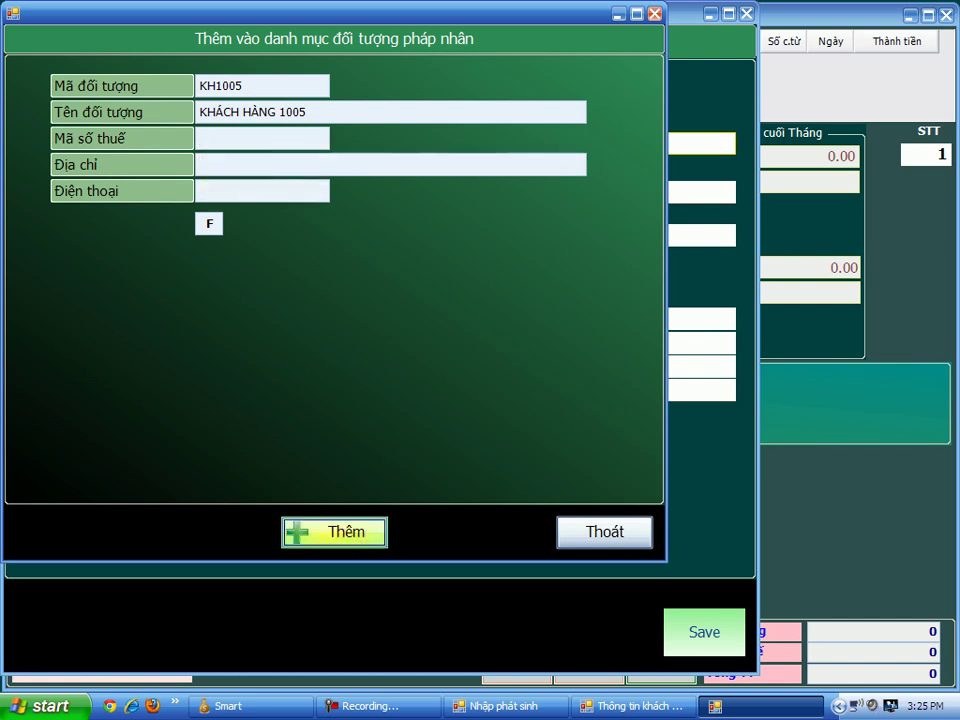
key("Return")
key("Return")
Save the customer information with C kept as the MADTPN assignment and the remaining optional fields blank
key("Tab")
key("Tab")
key("Tab")
key("Tab")
key("Tab")
key("Tab")
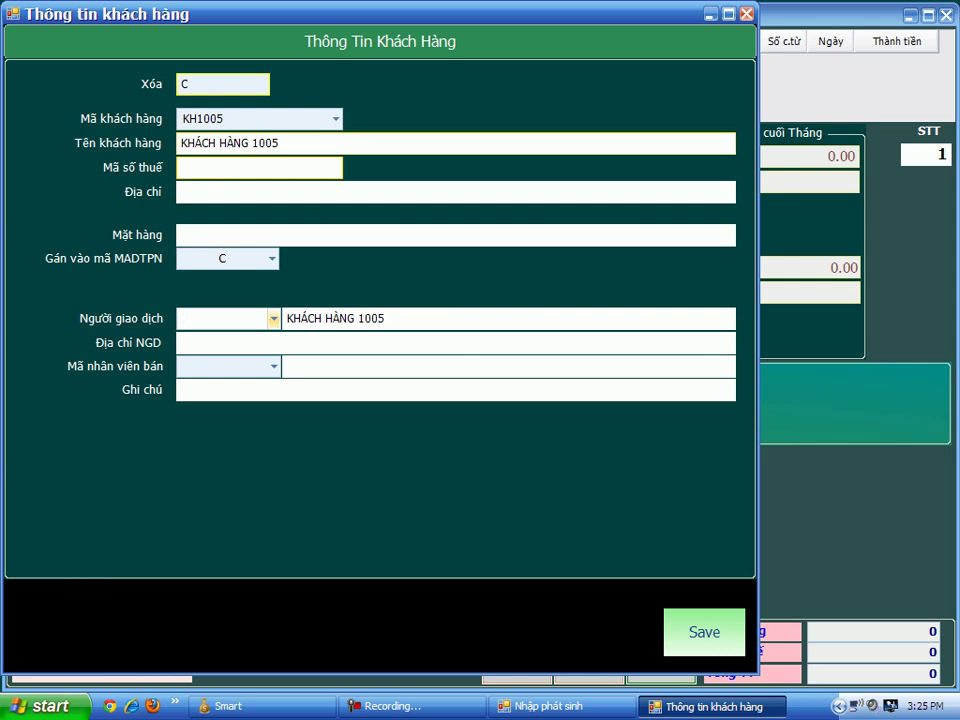
key("shift+Tab")
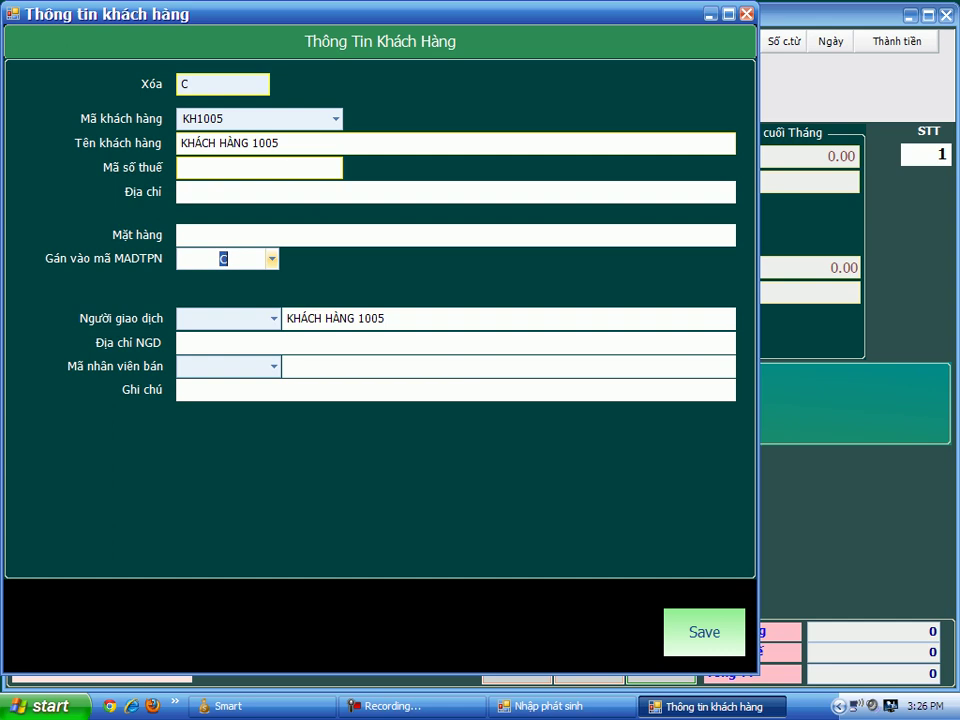
key("Tab")
key("Tab")
key("Tab")
key("Tab")
key("Tab")
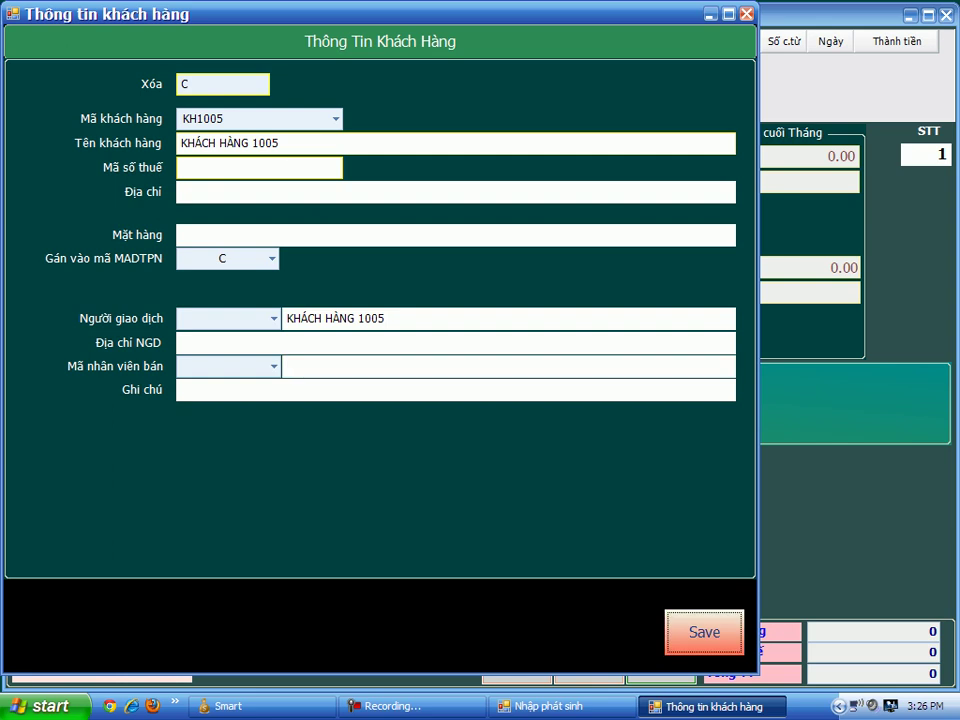
key("Return")
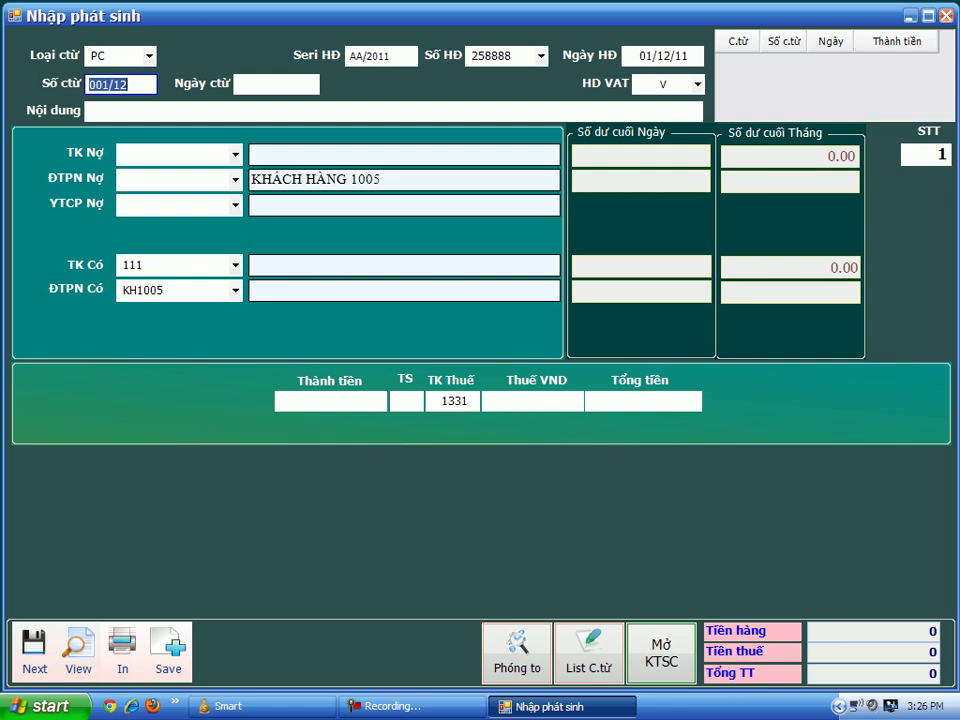
Complete the voucher header with number 001/12, date 01/12/11, HD VAT type V1 and the description CHI TIỀN
key("Return")
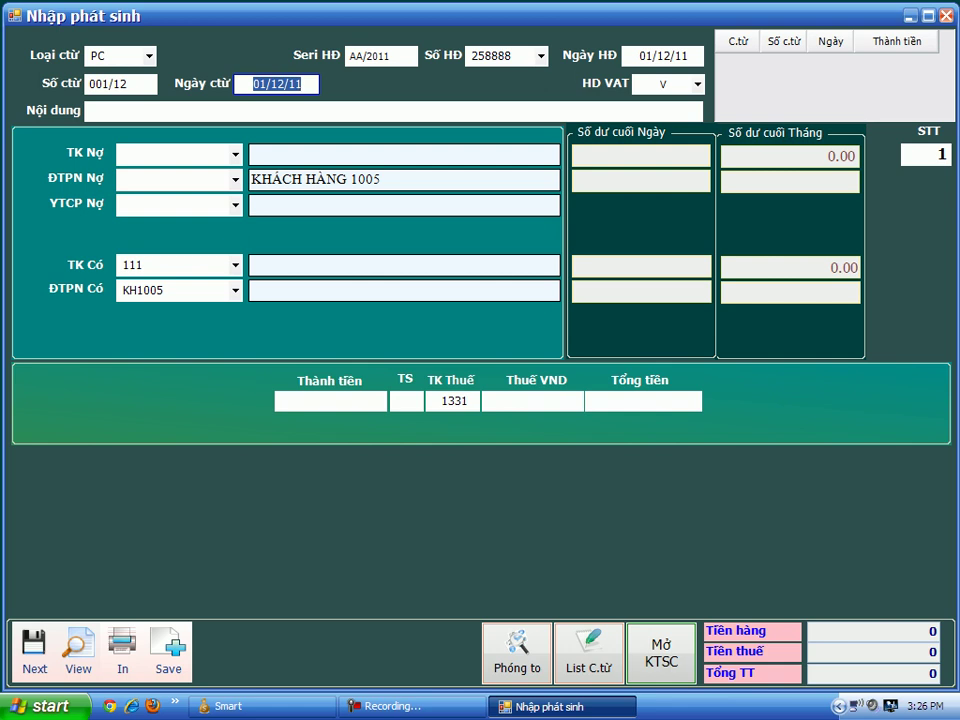
key("Tab")
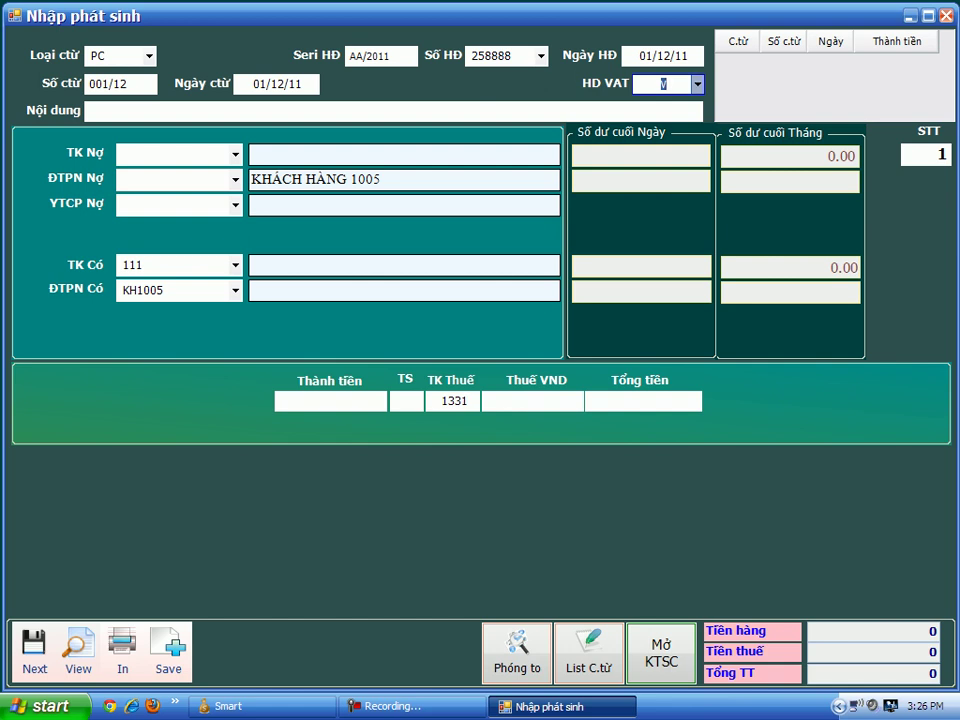
left_click(698, 85)
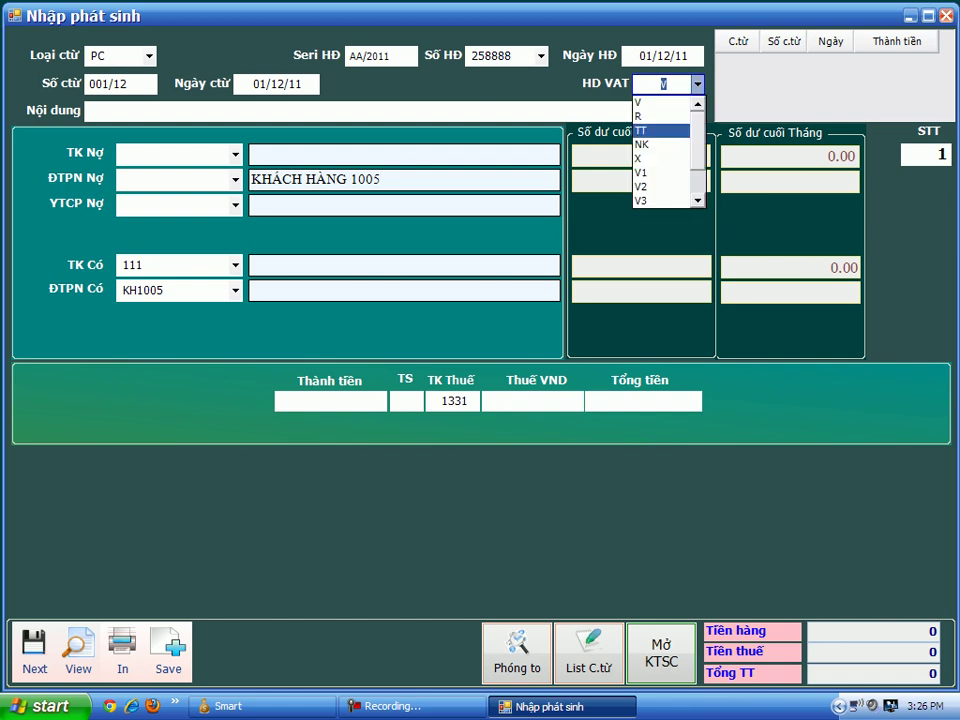
key("Down")
key("Down")
key("Down")
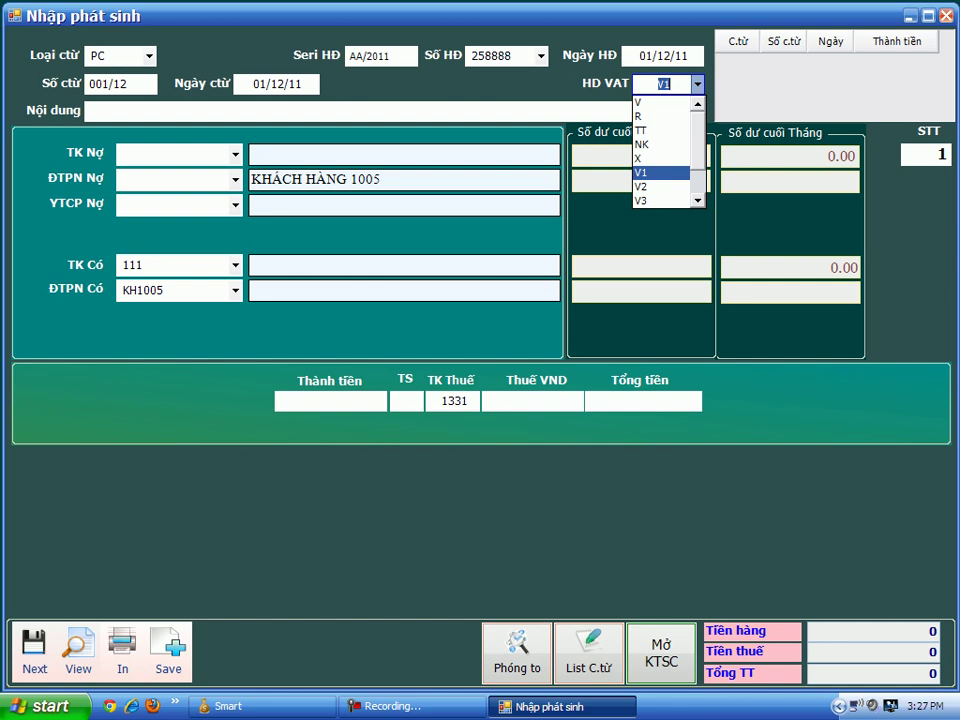
key("Return")
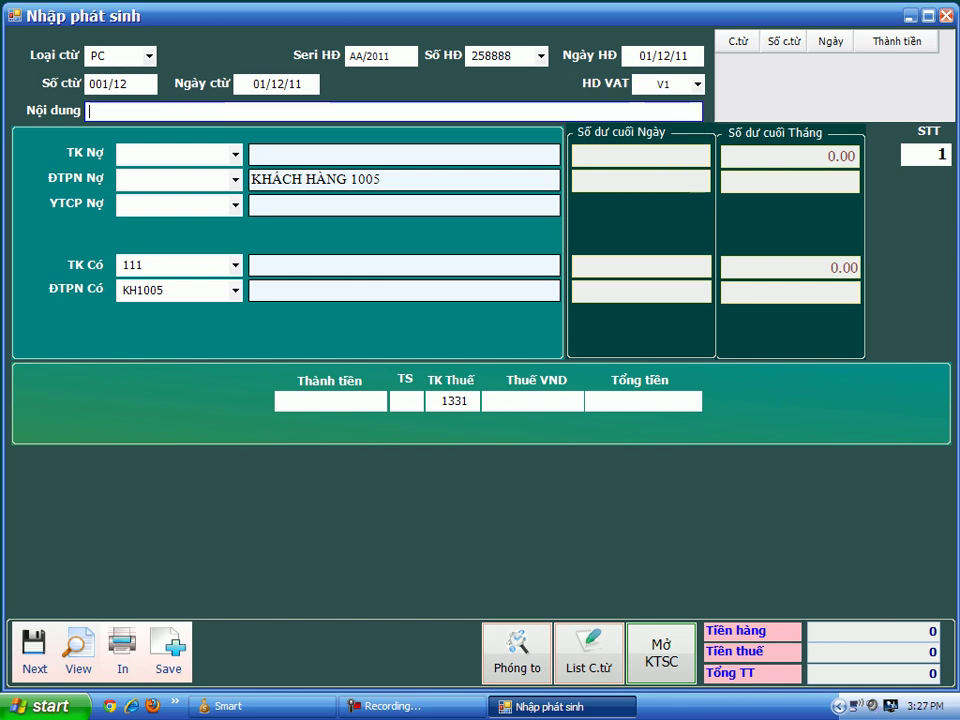
type("CHI TI")
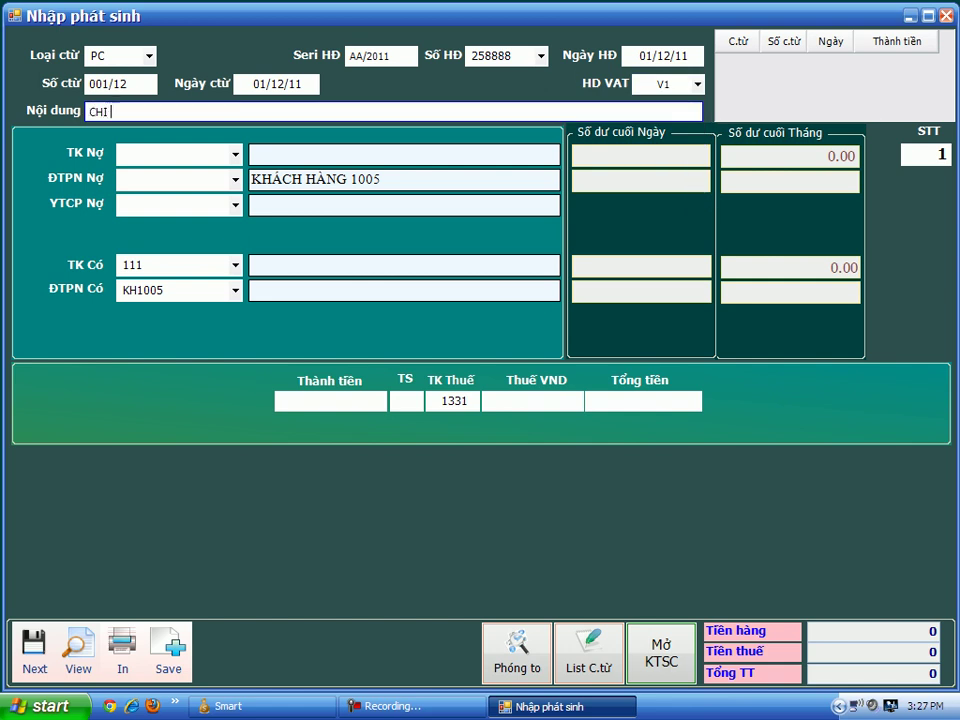
type("ỀN")
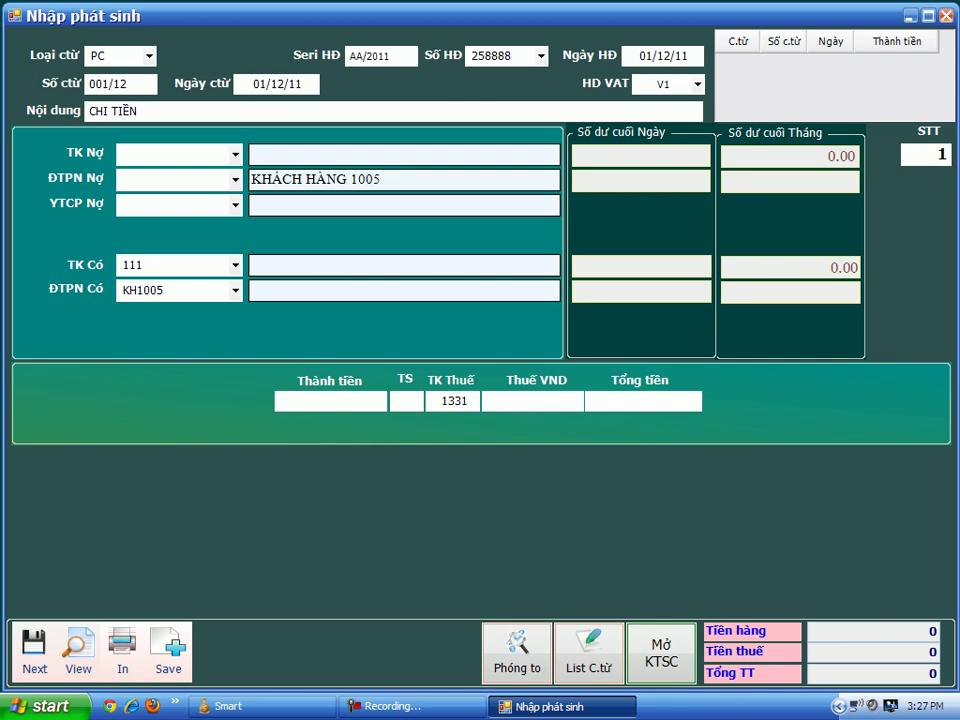
Choose 6428, Chi phí bằng tiền khác, as the debit account (TK Nợ)
left_click(175, 154)
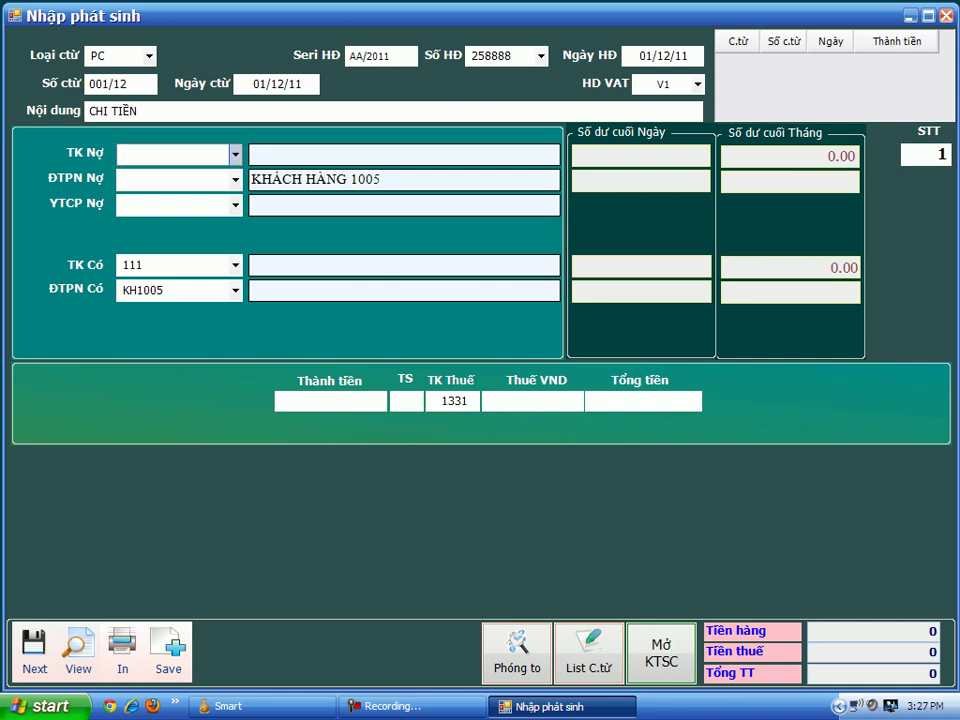
key("alt+Down")
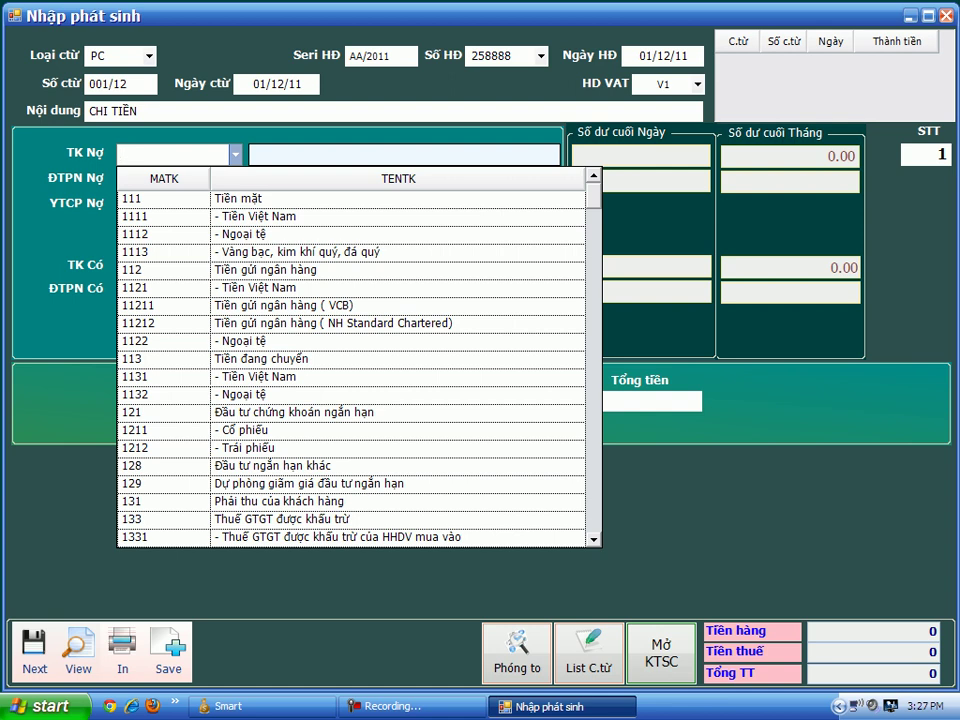
type("642")
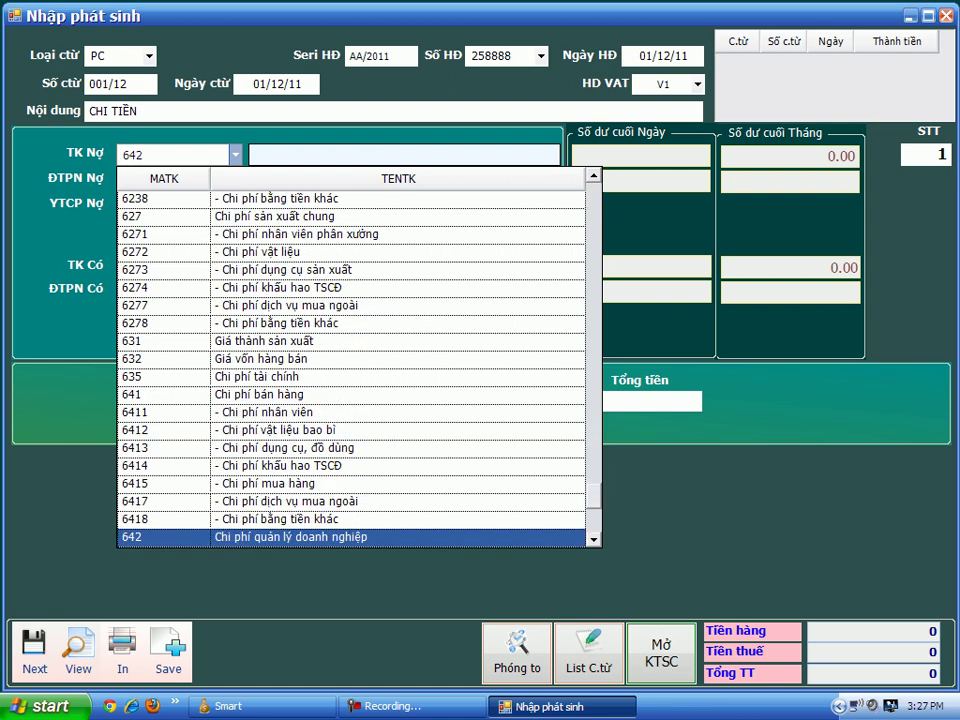
key("Down")
key("Down")
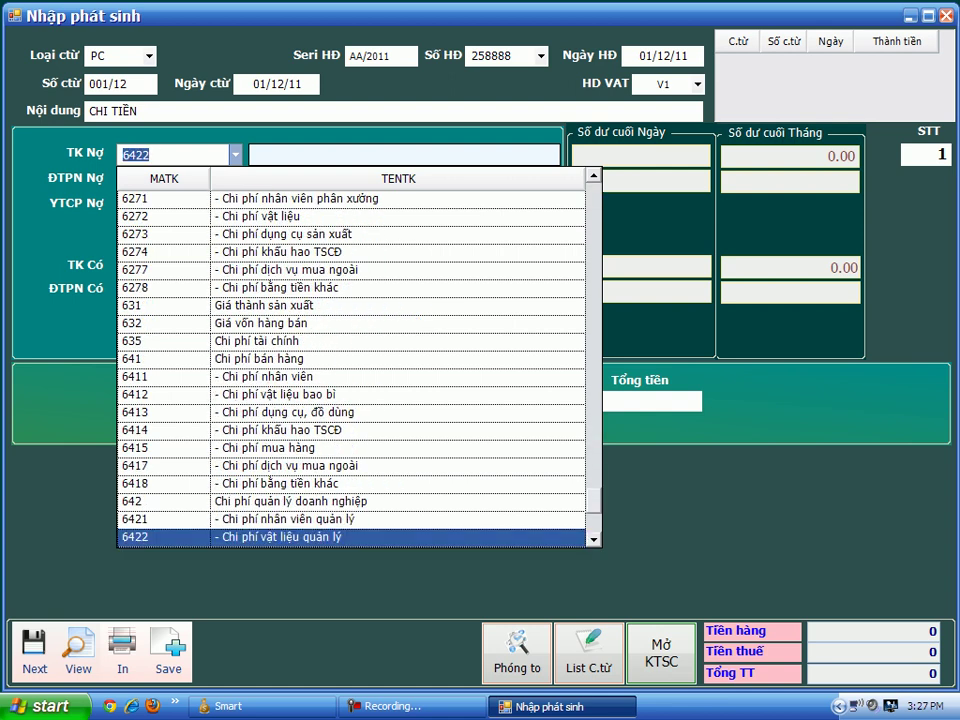
key("Down")
key("Down")
key("Down")
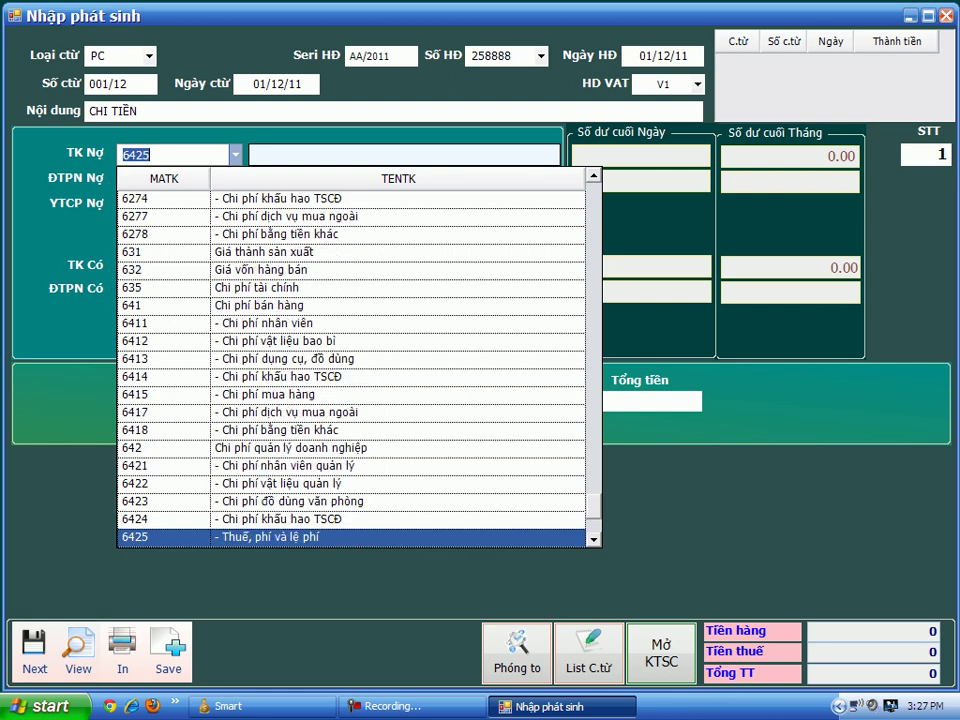
key("Down")
key("Up")
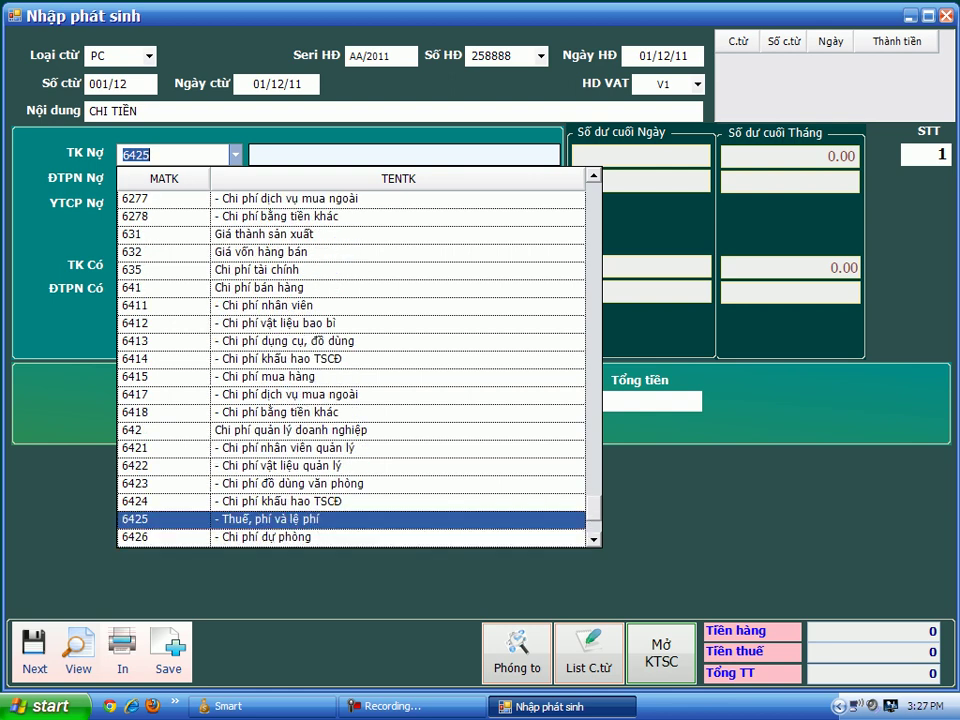
key("Down")
key("Down")
key("Down")
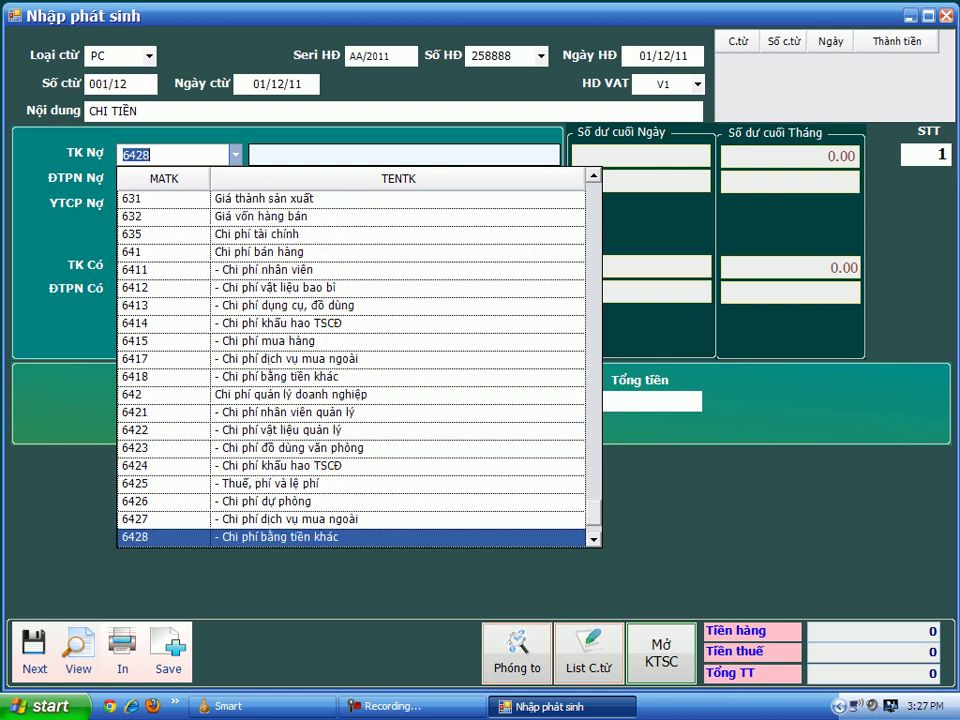
key("Return")
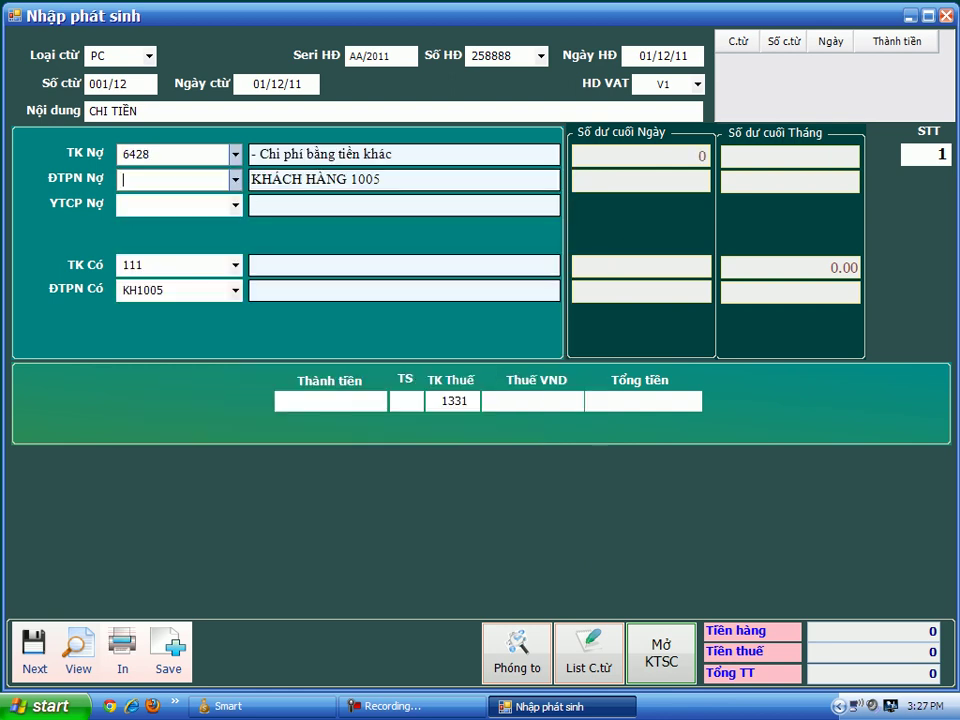
Leave the debit ĐTPN and YTCP codes blank, set the credit account (TK Có) to 1111 and clear its ĐTPN code
key("Return")
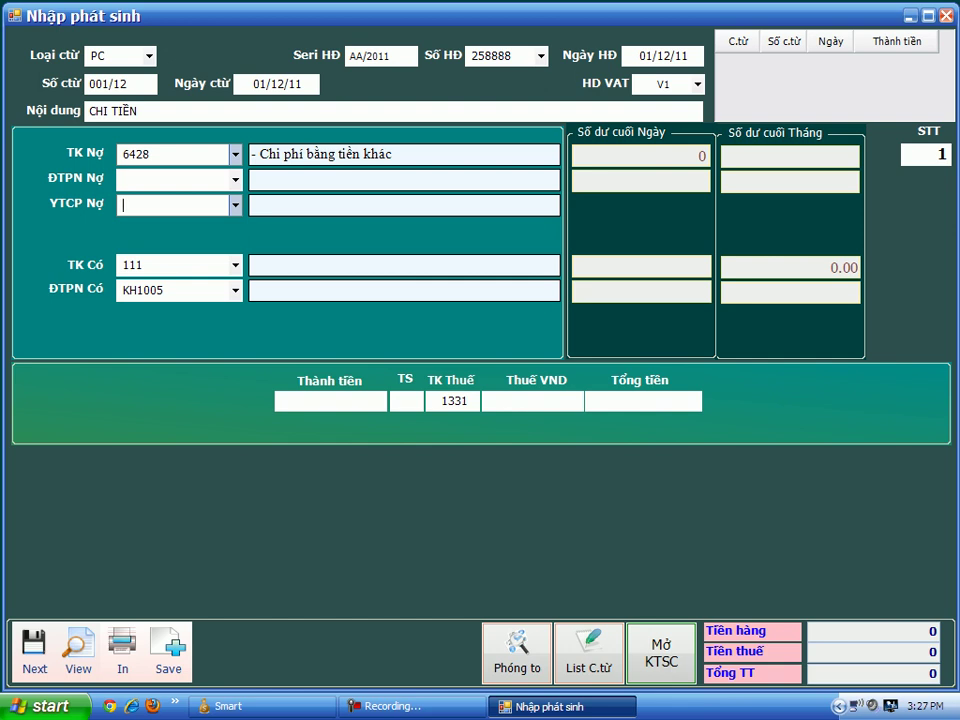
key("Tab")
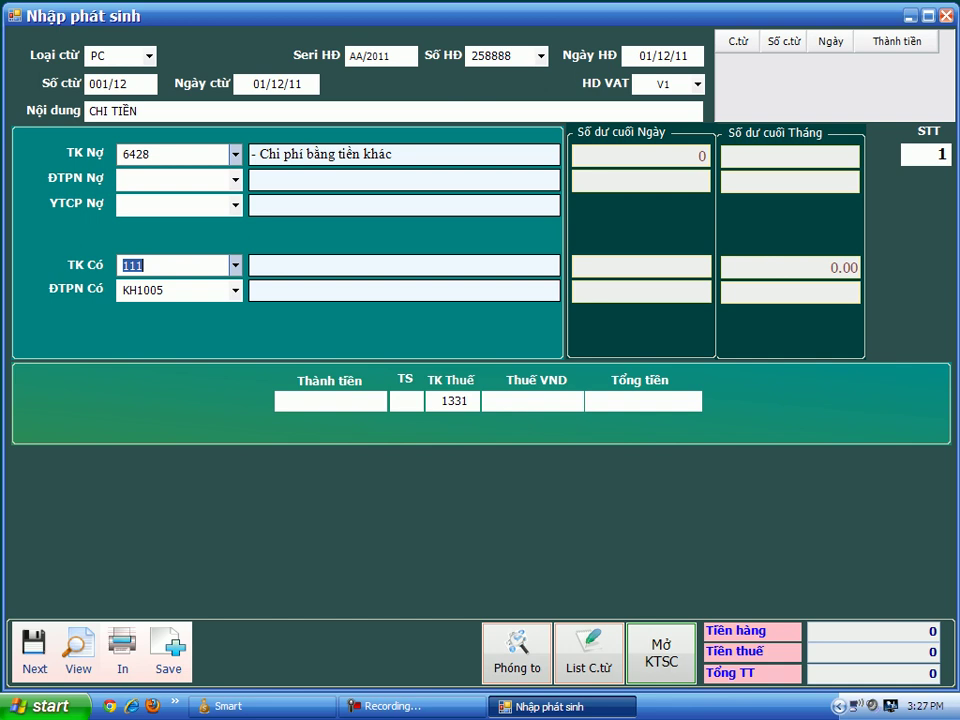
type("1111")
key("Tab")
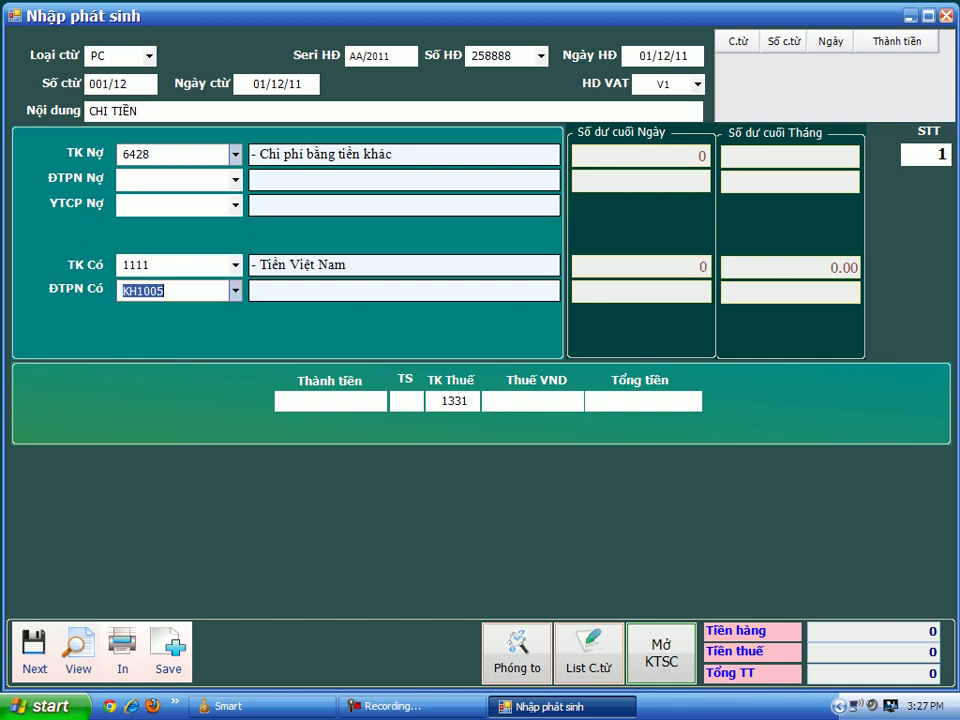
key("Tab")
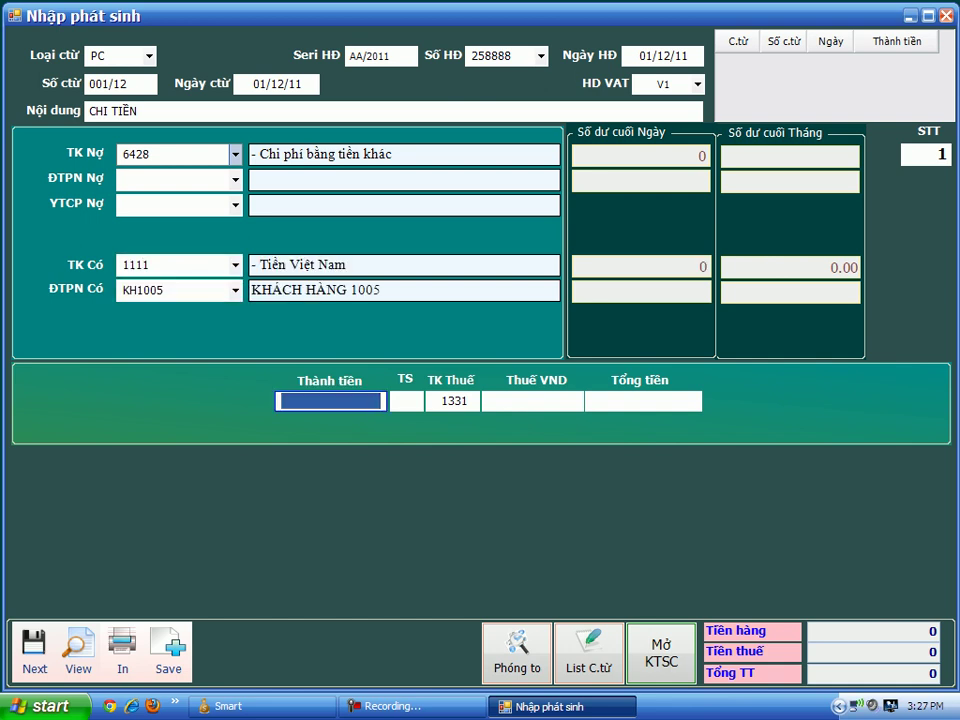
key("shift+Tab")
key("shift+Tab")
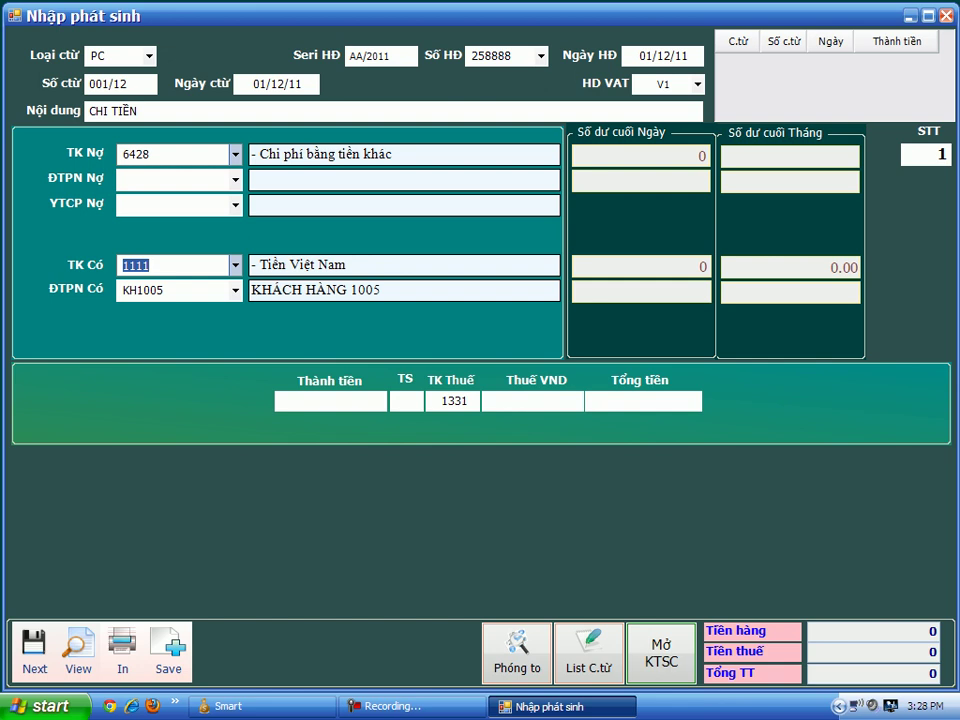
key("Tab")
key("BackSpace")
key("Tab")
Enter 1,000,000 as the amount (Thành tiền) and 10 as the tax rate (TS)
type("11")
key("BackSpace")
key("BackSpace")
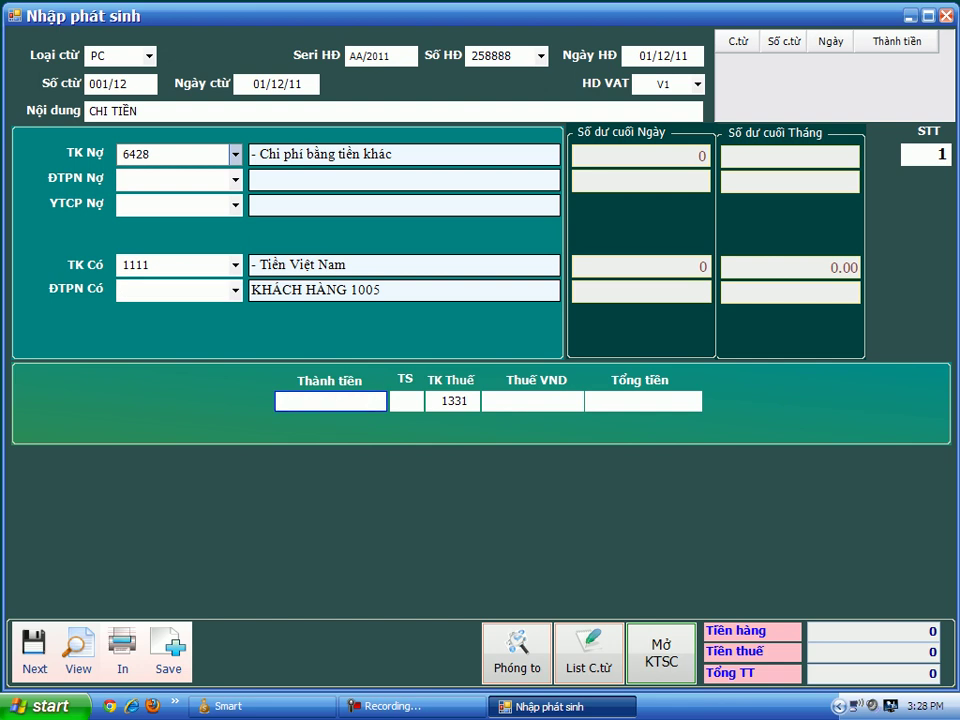
type("1,000,000")
key("Tab")
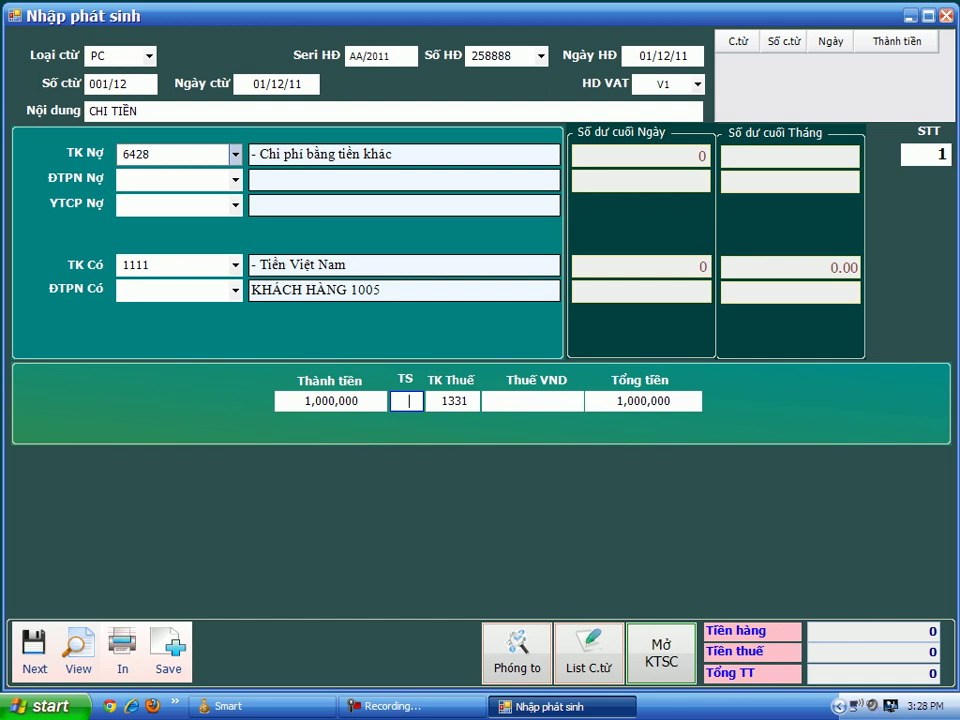
type("10")
key("Tab")
key("Tab")
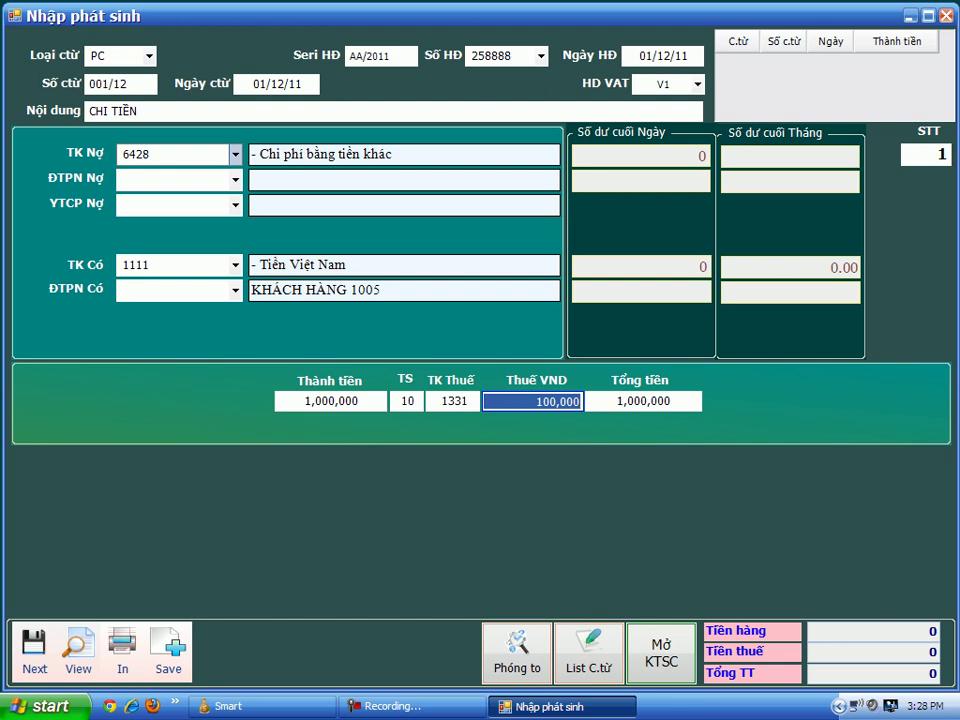
Keep 1331 as the tax account and add the completed entry as a line of the voucher
key("shift+Tab")
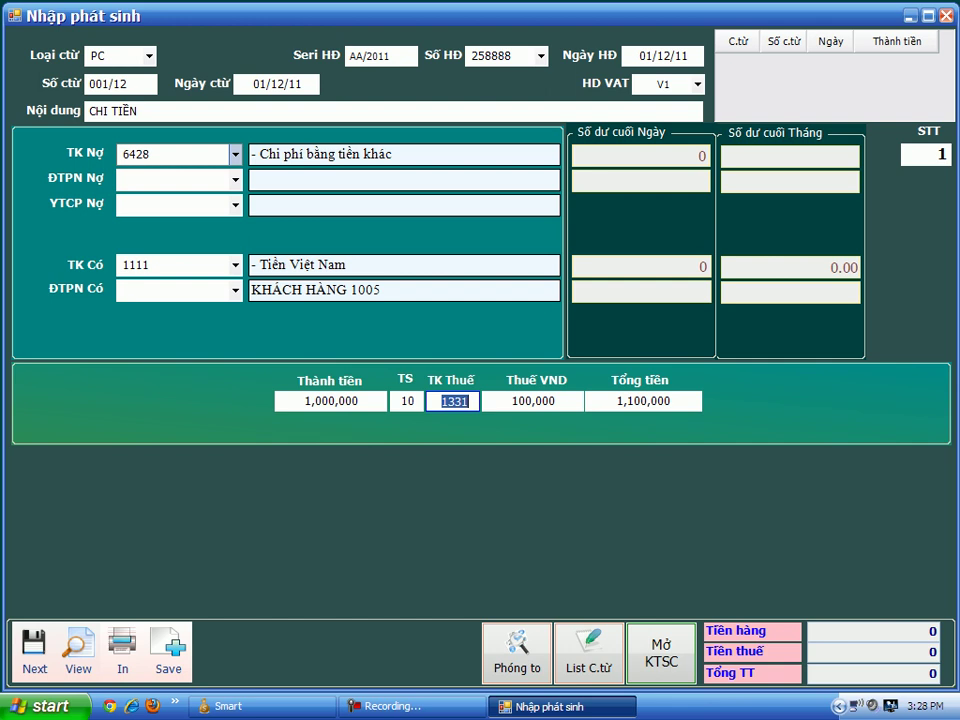
key("Tab")
key("Tab")
key("Tab")
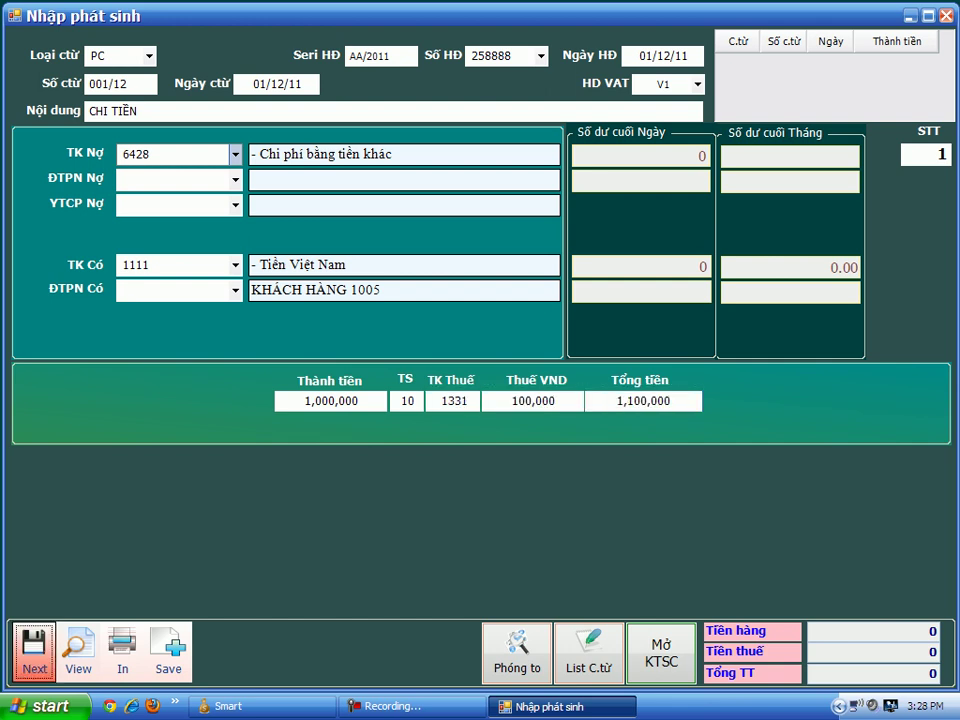
key("Return")
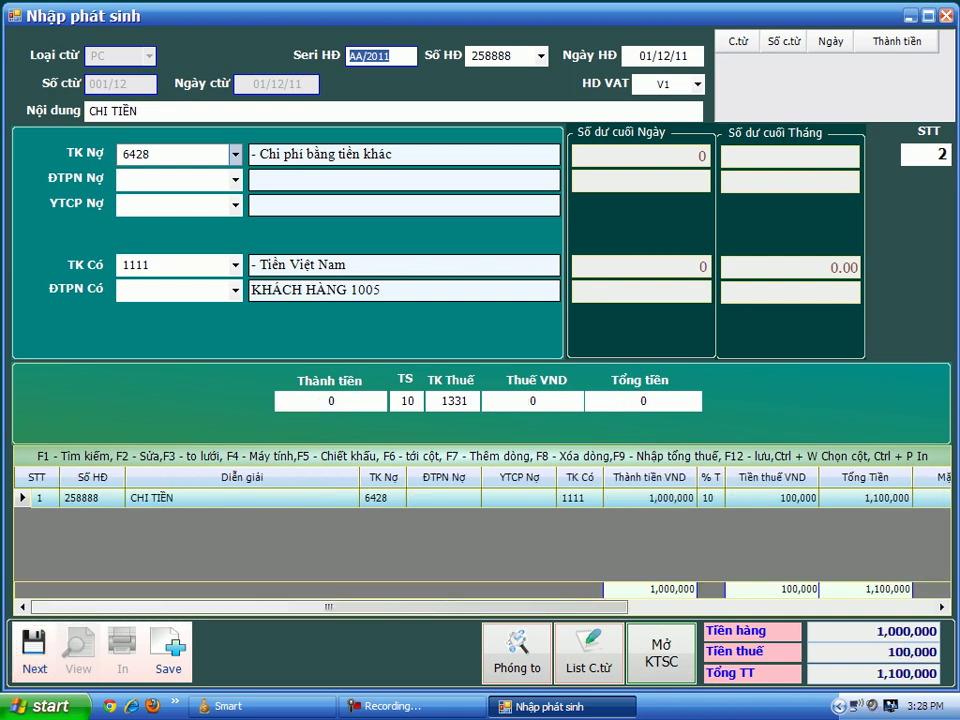
Set the second line's invoice number to 6952411, keep the invoice series and date, and open its customer information
key("Return")
type("6952411")
key("Return")
key("Return")
key("Return")
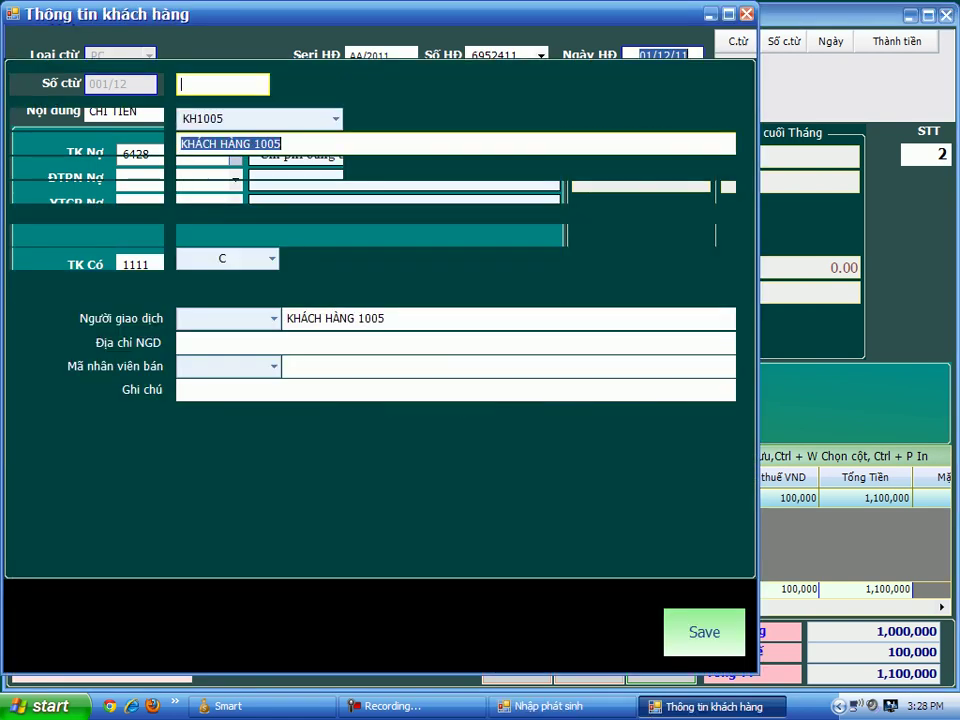
Choose customer KHAIVIET (CTY TNHH SX TM KHẢI VIỆT) for the second invoice and return to the voucher entry
key("shift+Tab")
key("F4")
key("Down")
key("Down")
key("Down")
key("Down")
key("Down")
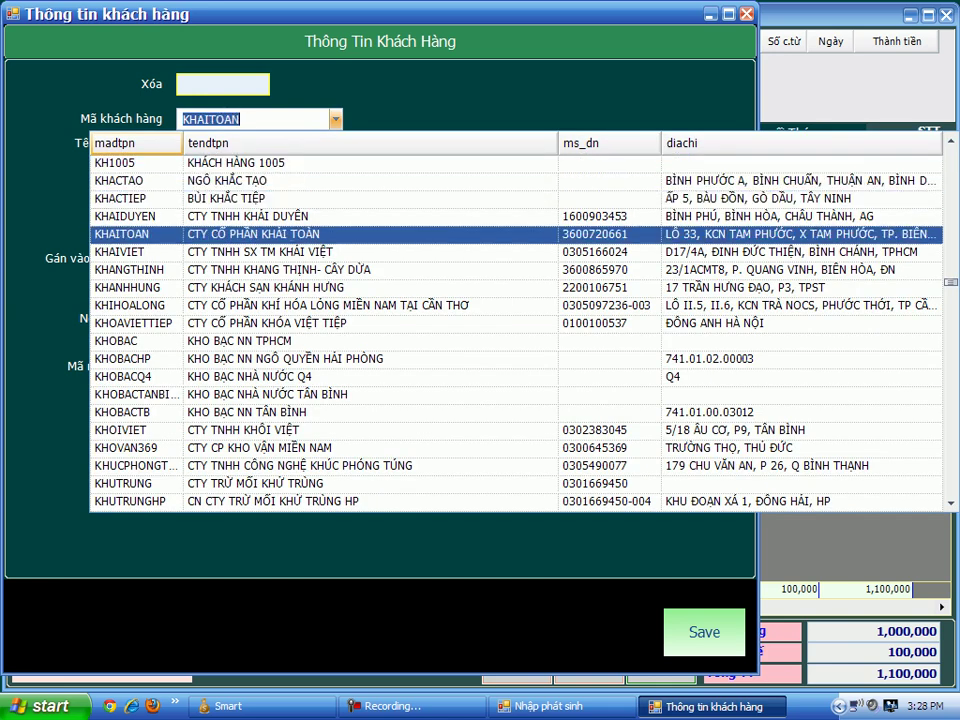
key("Return")
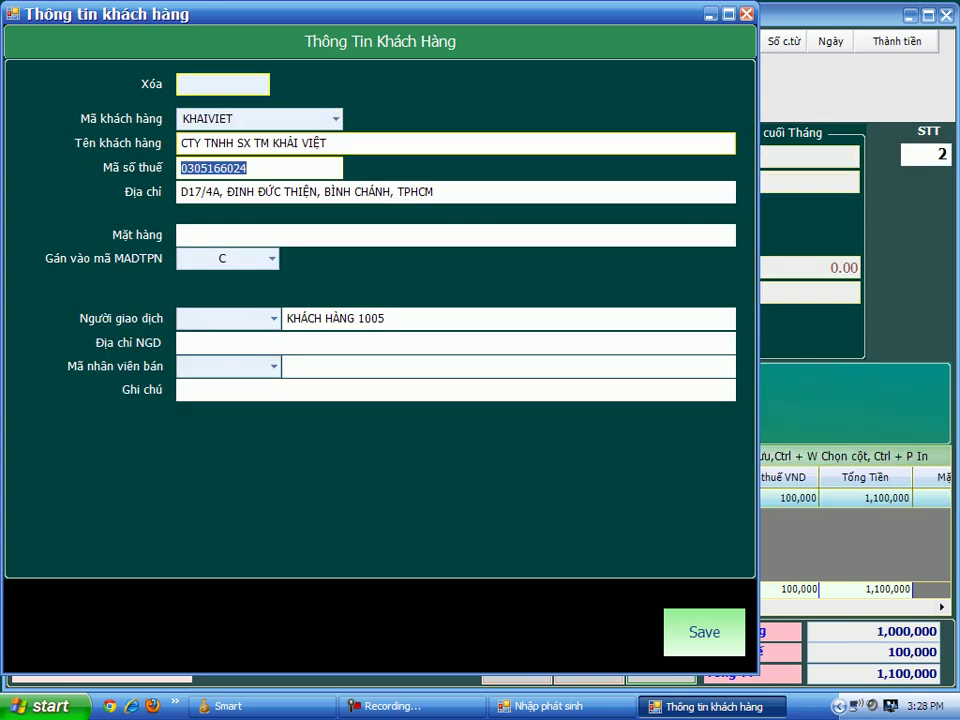
key("Escape")
key("Return")
key("Return")
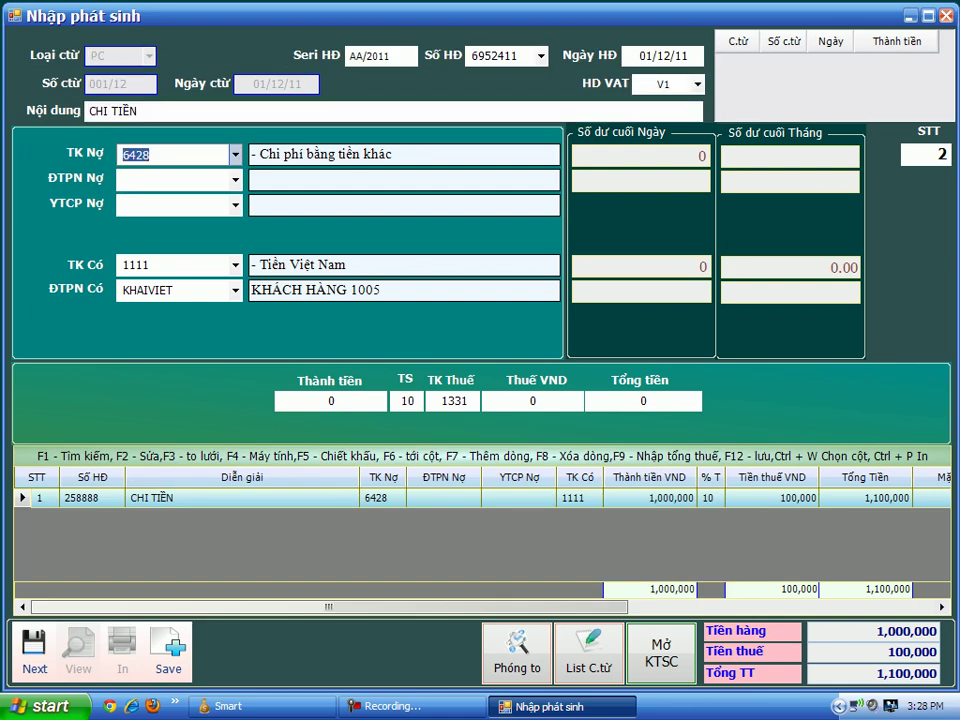
Keep the accounts, enter 6,500,000 as the amount with tax rate 10 and tax account 1331, and add the second line
key("Tab")
key("Tab")
key("Tab")
key("Tab")
key("Tab")
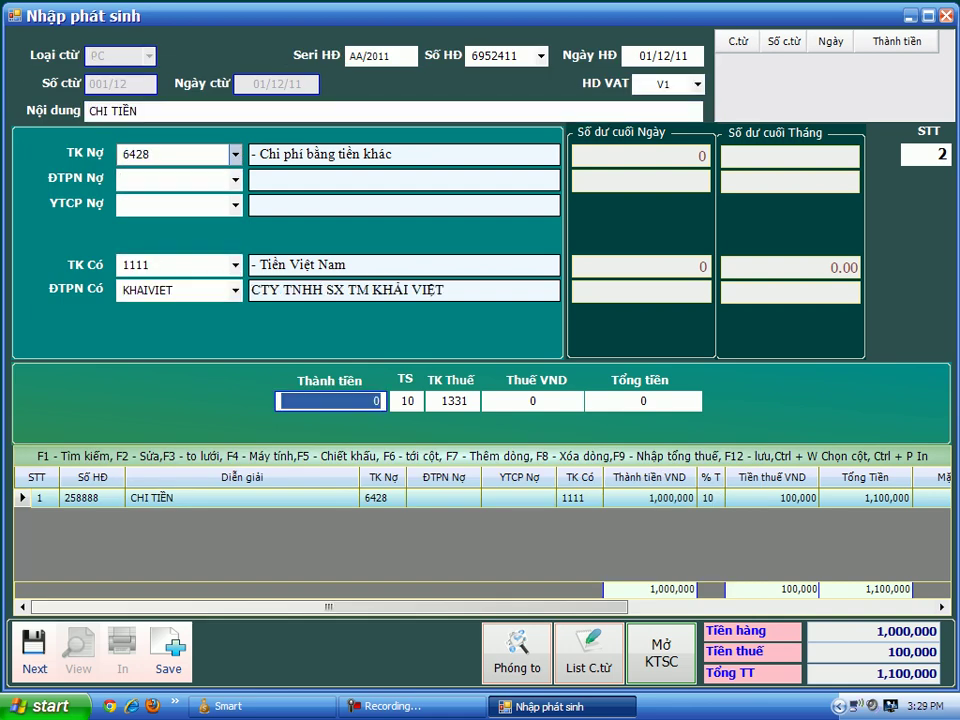
type("6500000")
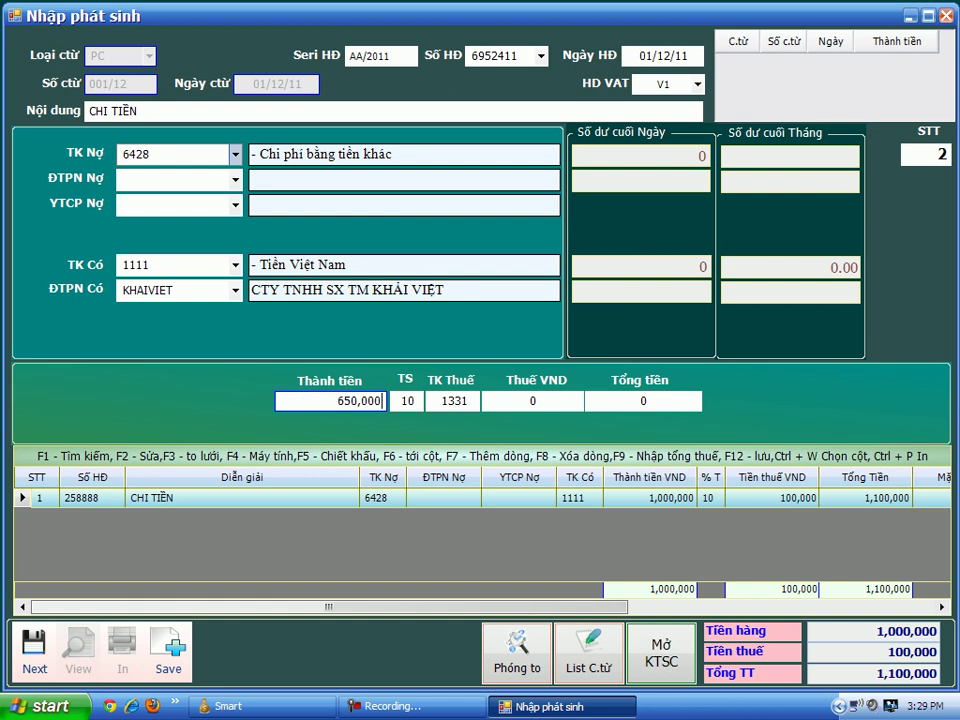
key("Tab")
key("Tab")
key("Tab")
key("Tab")
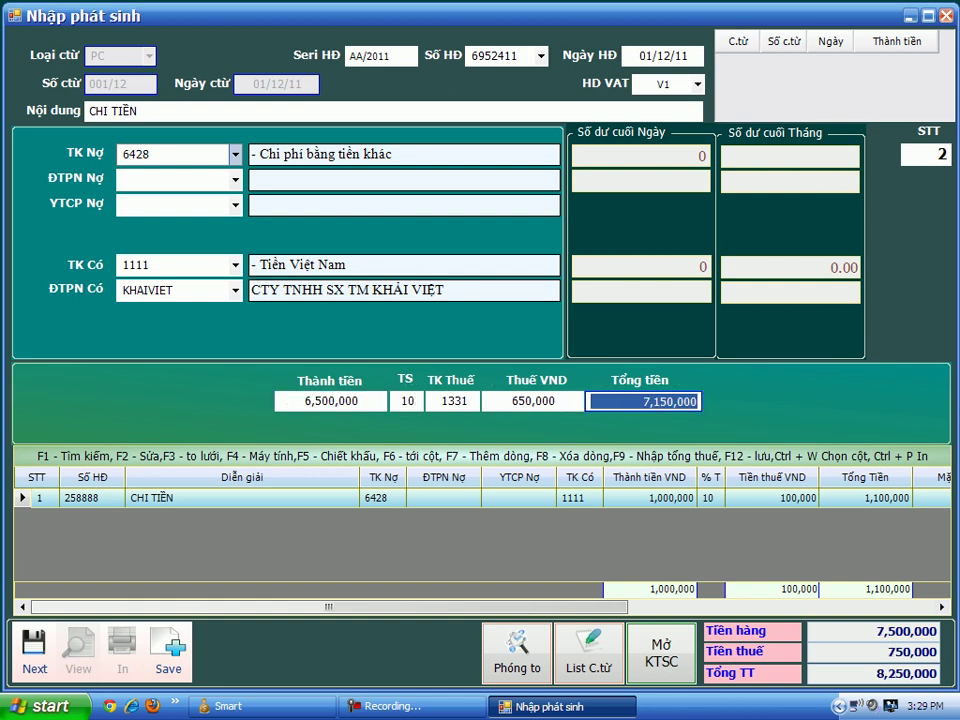
key("Return")
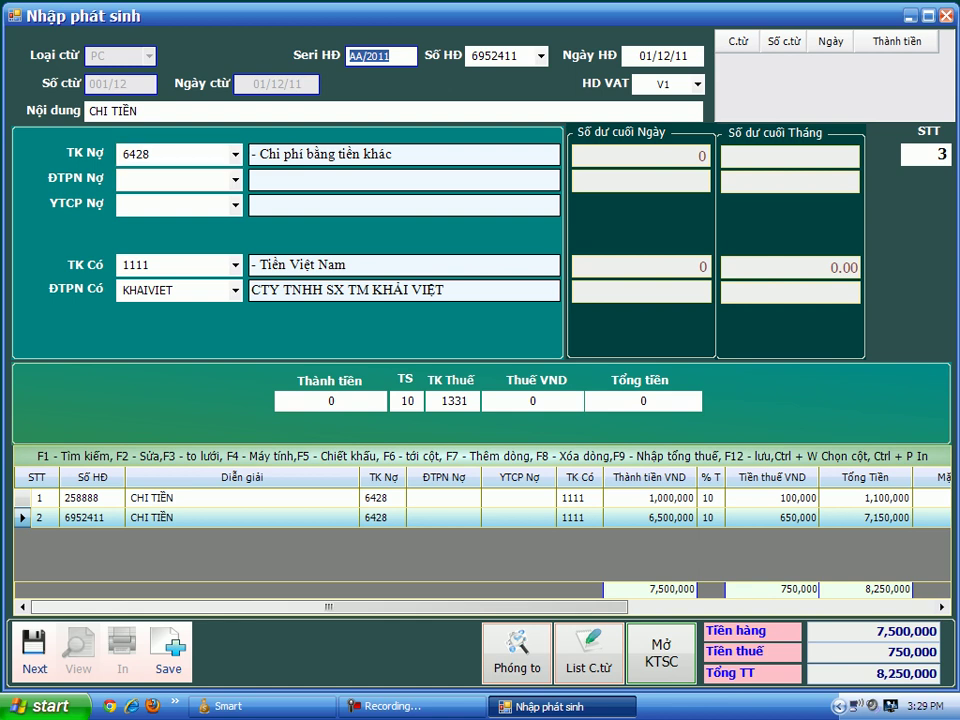
Set the tax rate of the line for invoice 6952411 to 5 in the voucher grid
left_click(91, 498)
left_click(91, 518)
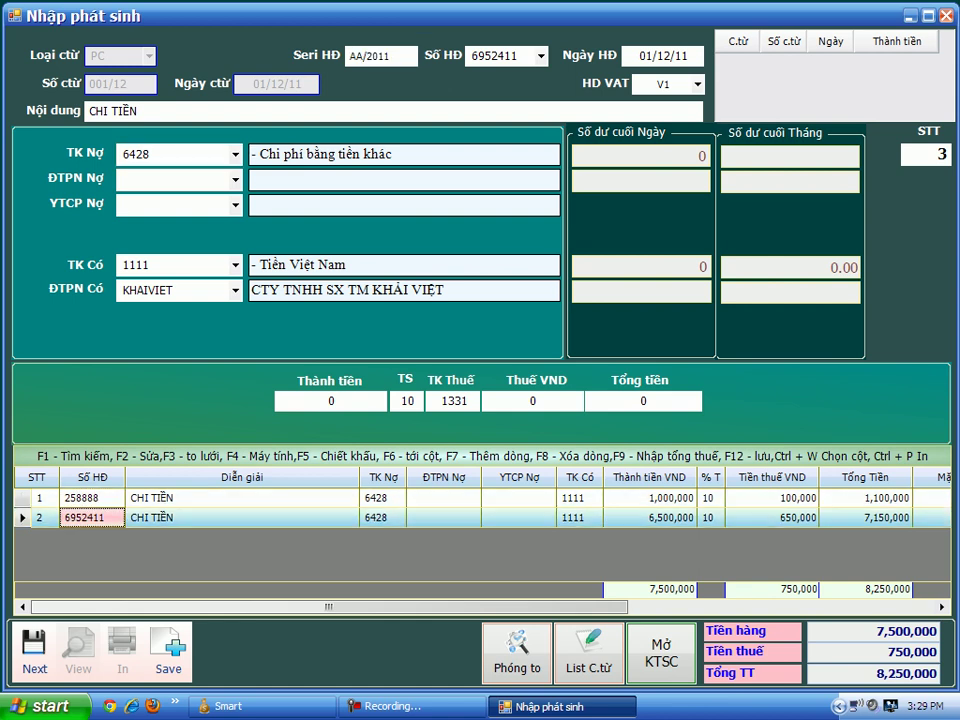
left_click(91, 498)
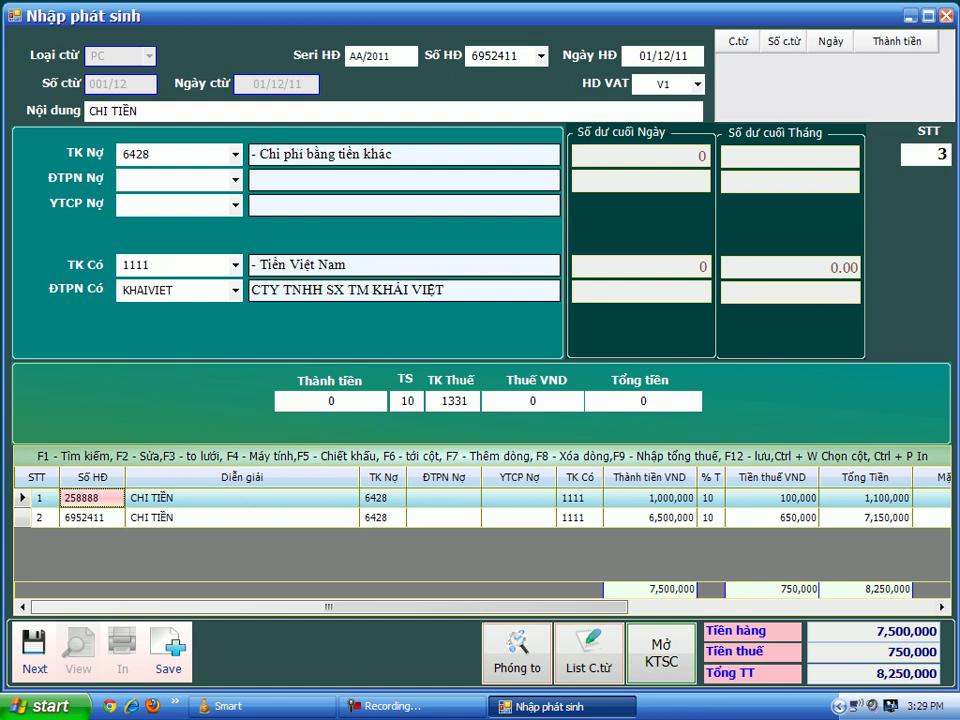
left_click(710, 518)
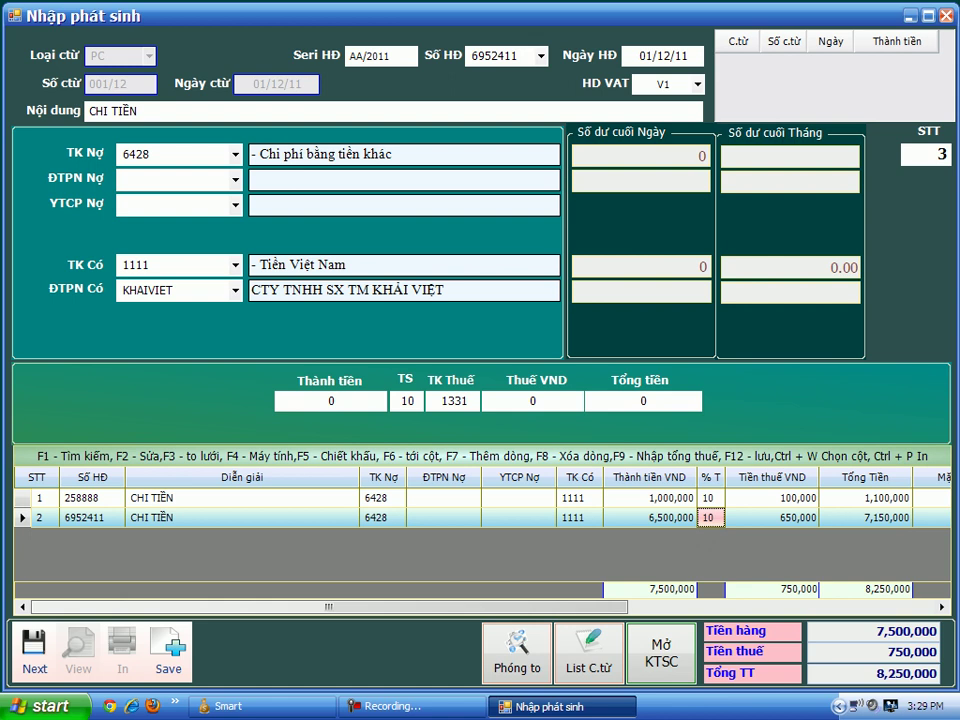
type("5")
key("Tab")
key("Tab")
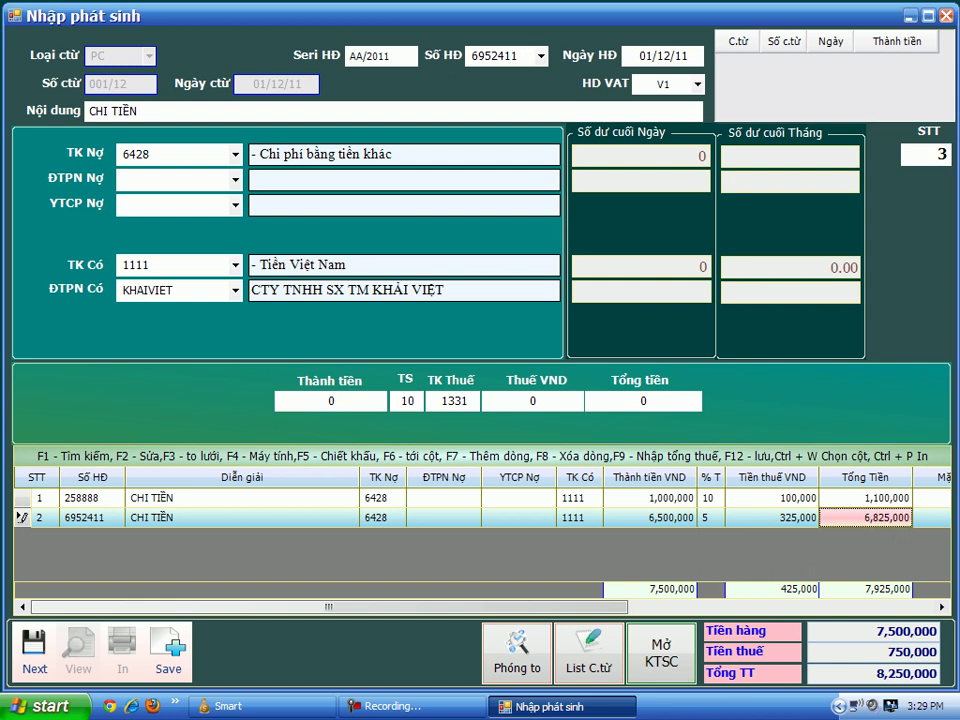
key("Left")
key("Left")
key("Tab")
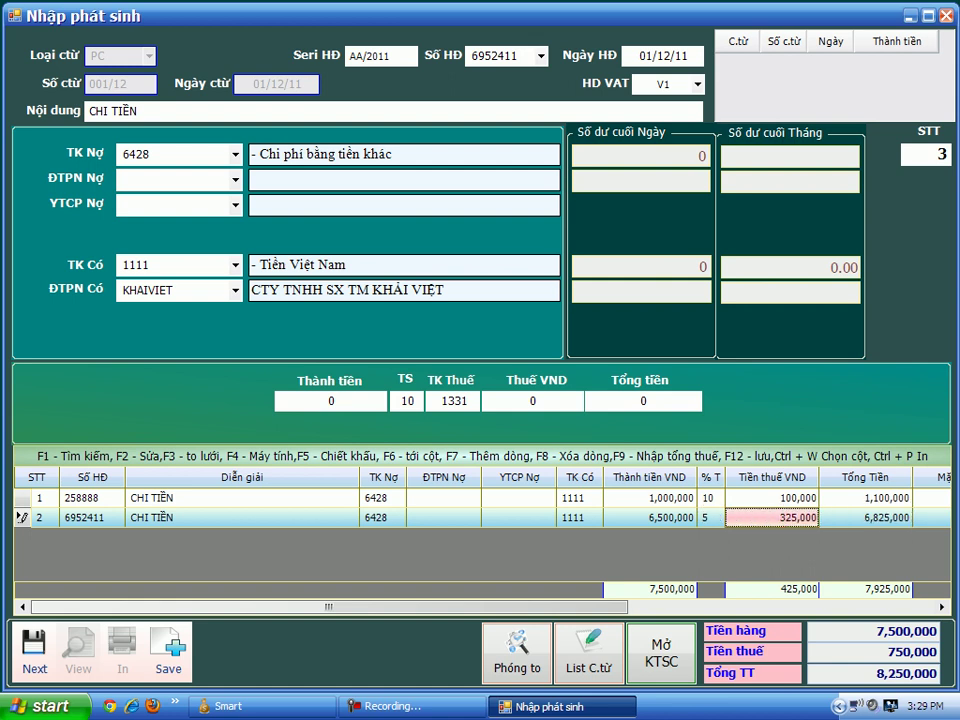
key("Left")
key("Up")
key("Down")
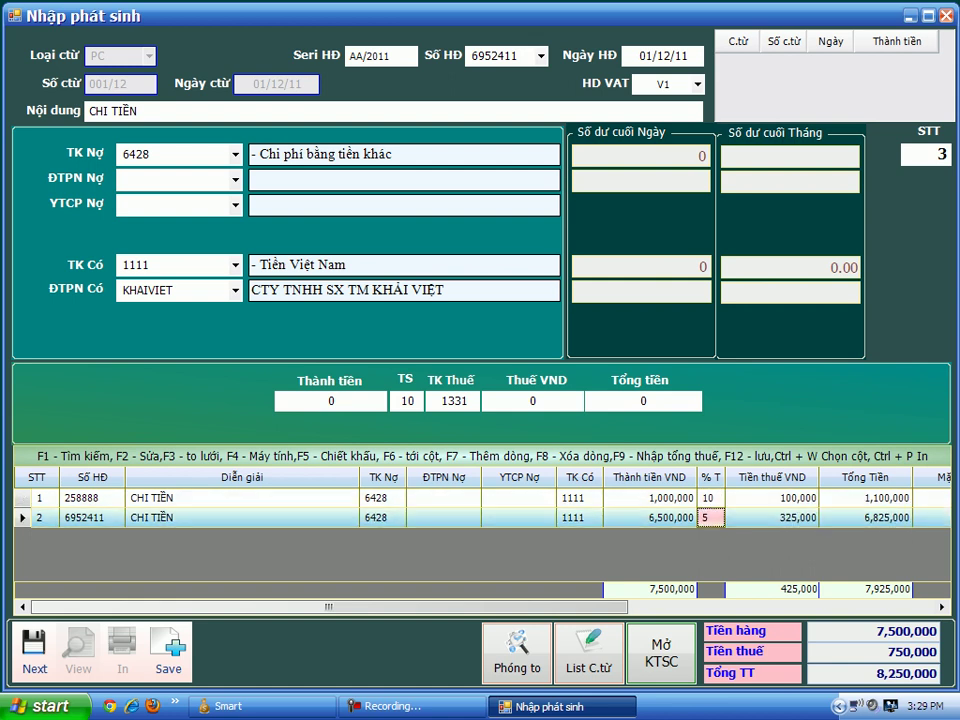
Save the completed payment voucher and accept moving on to a new voucher
key("Up")
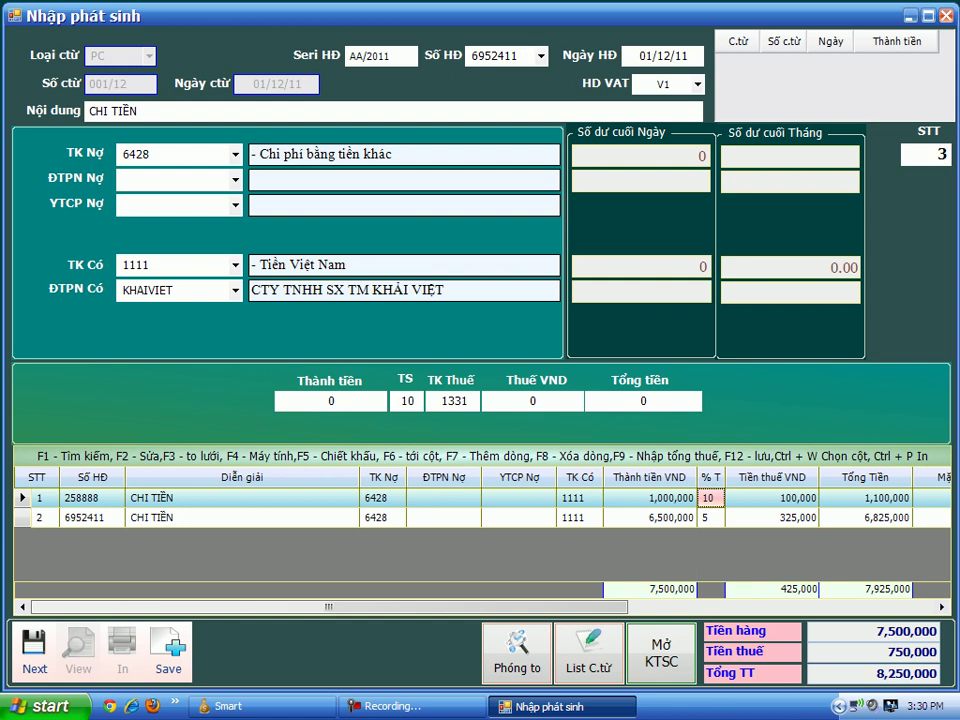
key("F12")
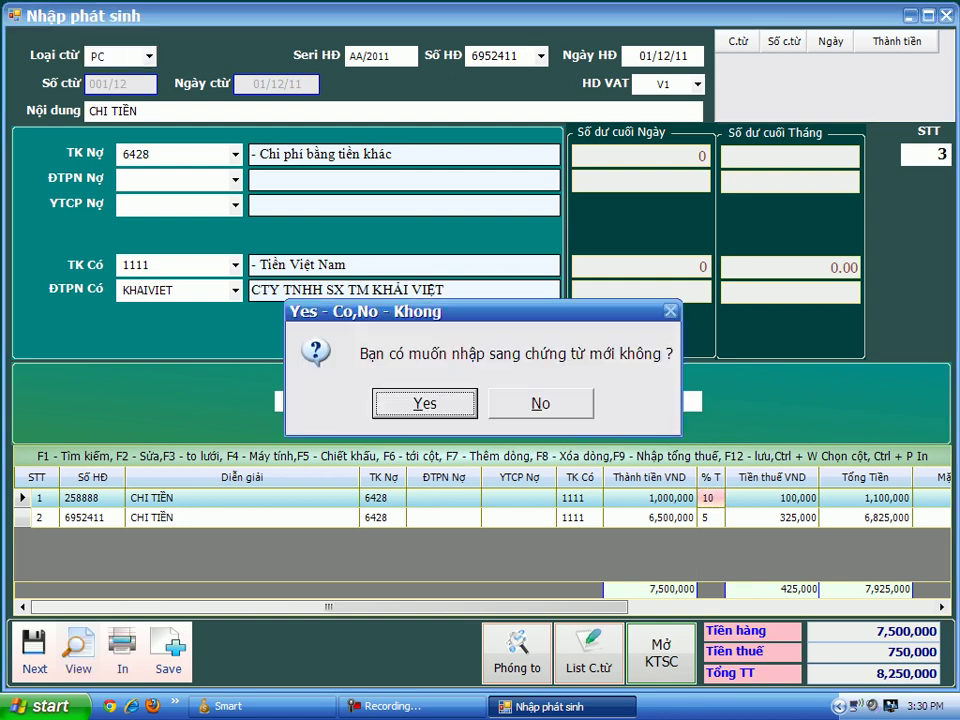
key("Return")
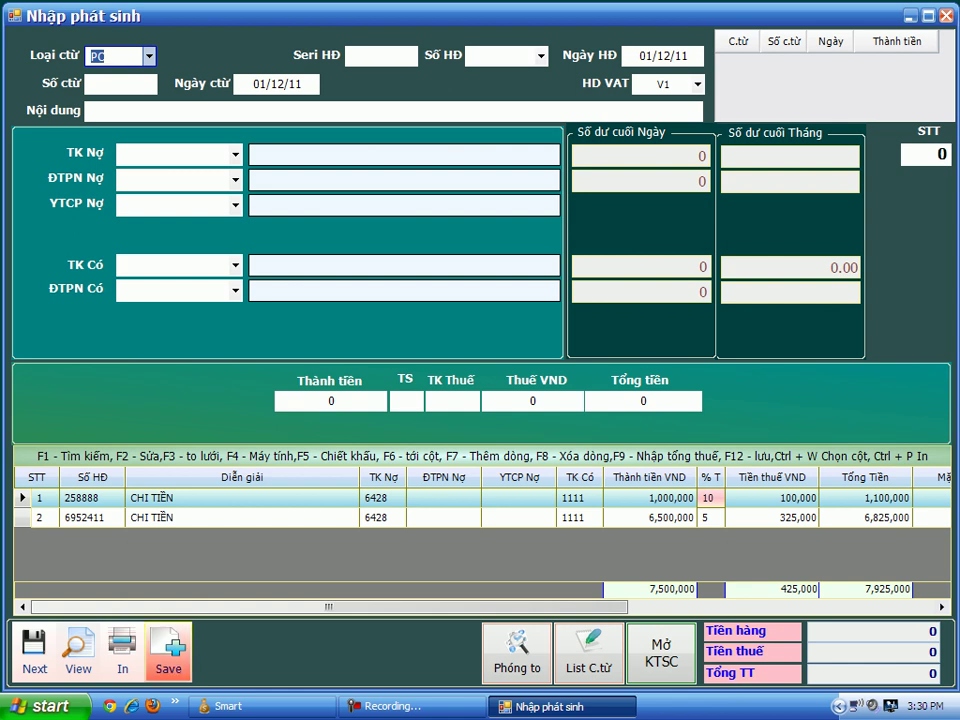
Preview the saved payment voucher in Excel, then close the preview and the voucher entry window
left_click(78, 650)
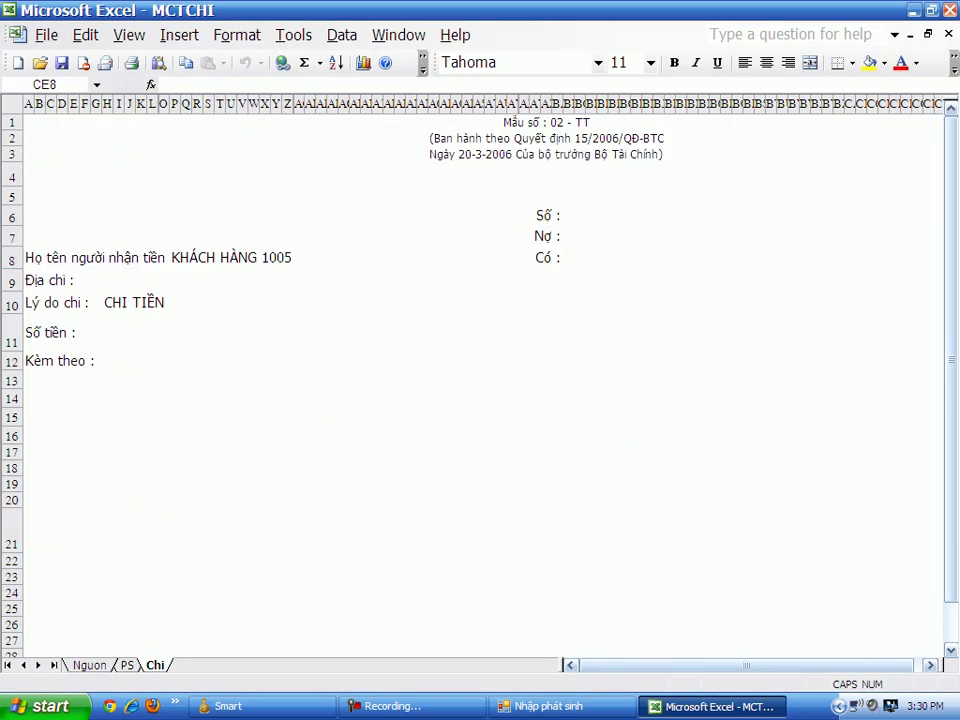
left_click(950, 9)
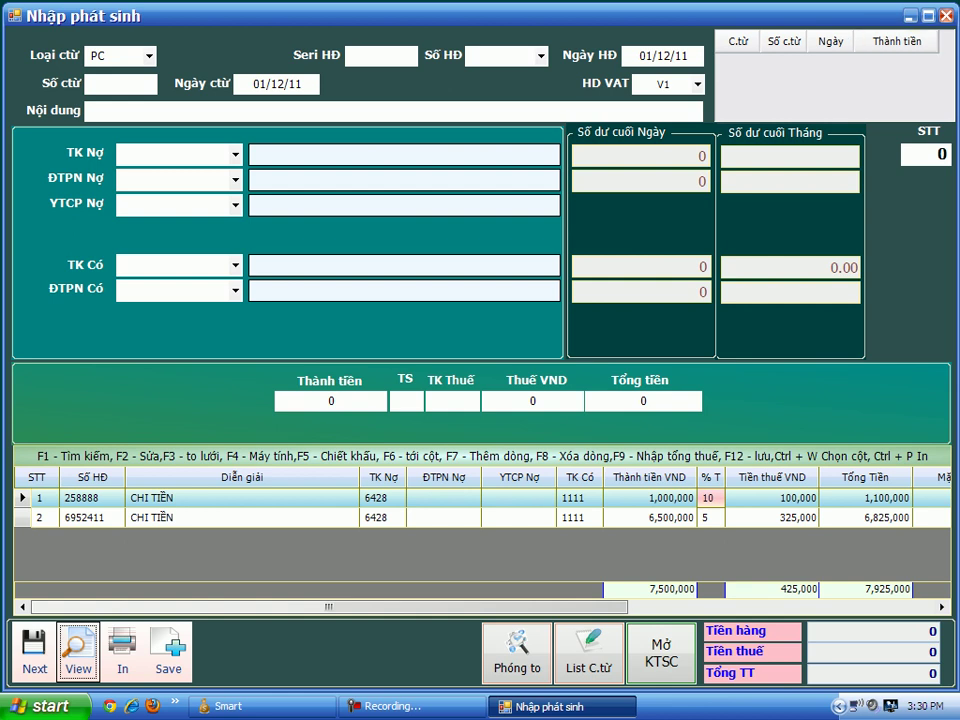
left_click(946, 16)
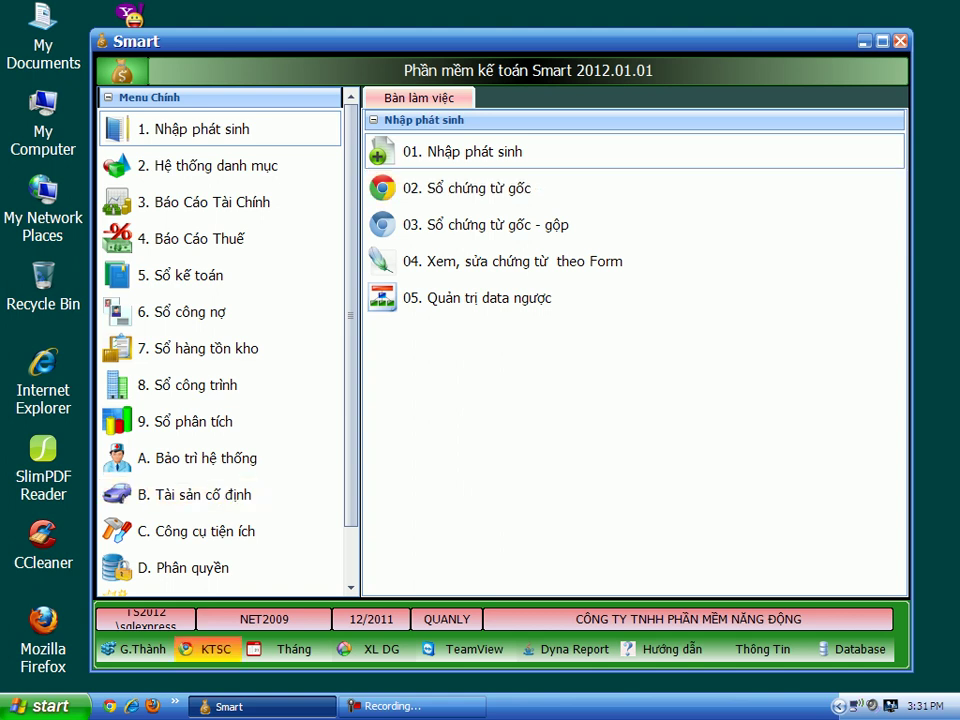
Open the original voucher ledger (Sổ chứng từ gốc) and go to the invoice number of the first PC entry
left_click(208, 648)
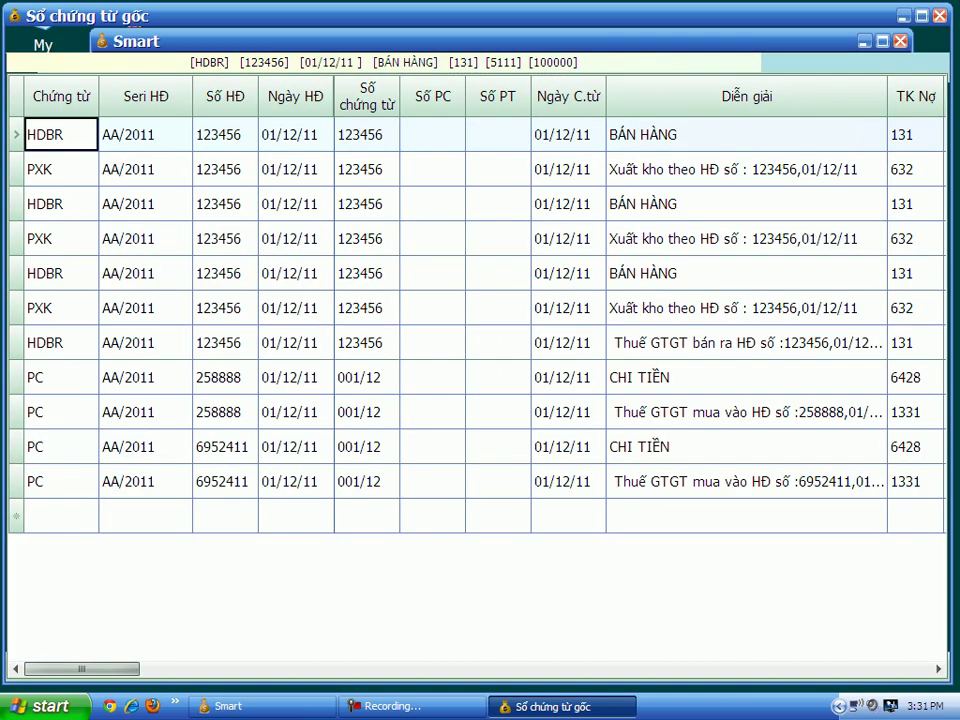
key("Down")
key("Down")
key("Down")
key("Down")
key("Down")
key("Down")
key("Down")
key("Down")
key("Right")
key("Right")
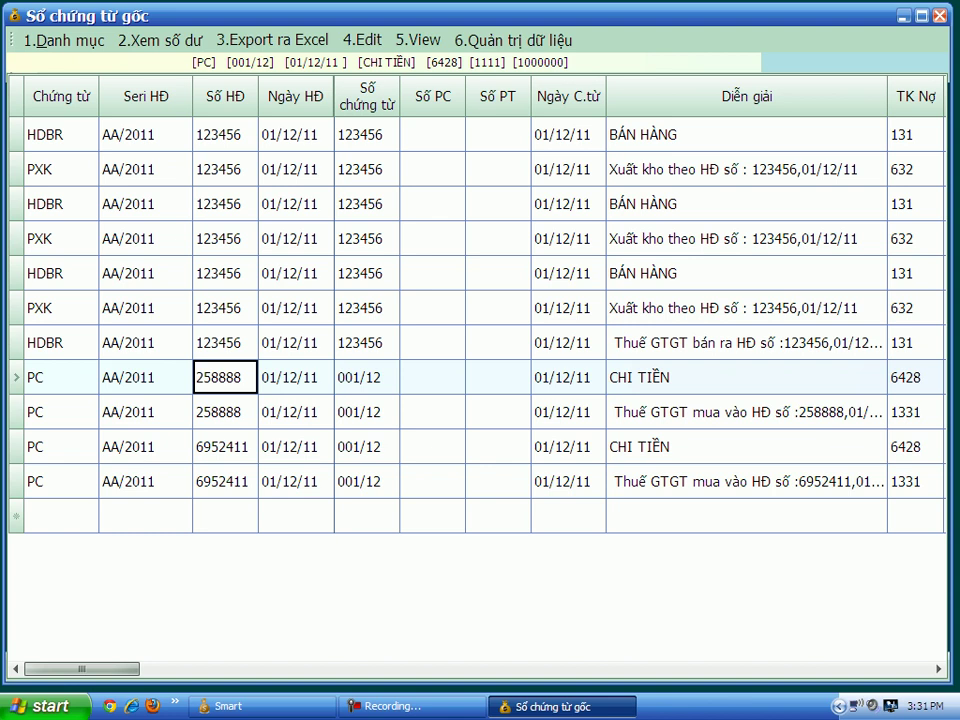
Examine the descriptions of the PC expense and input VAT entries for invoices 258888 and 6952411
key("Down")
key("Right")
key("Right")
key("Right")
key("Right")
key("Right")
key("Right")
key("Right")
key("Left")
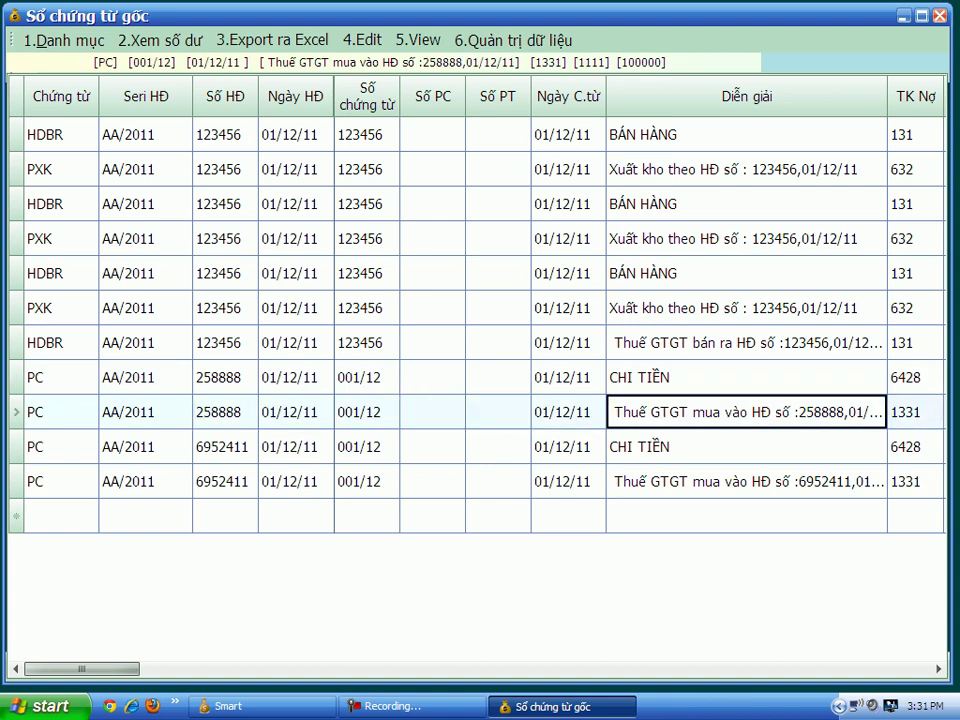
key("Down")
key("Down")
key("Up")
key("Up")
key("Up")
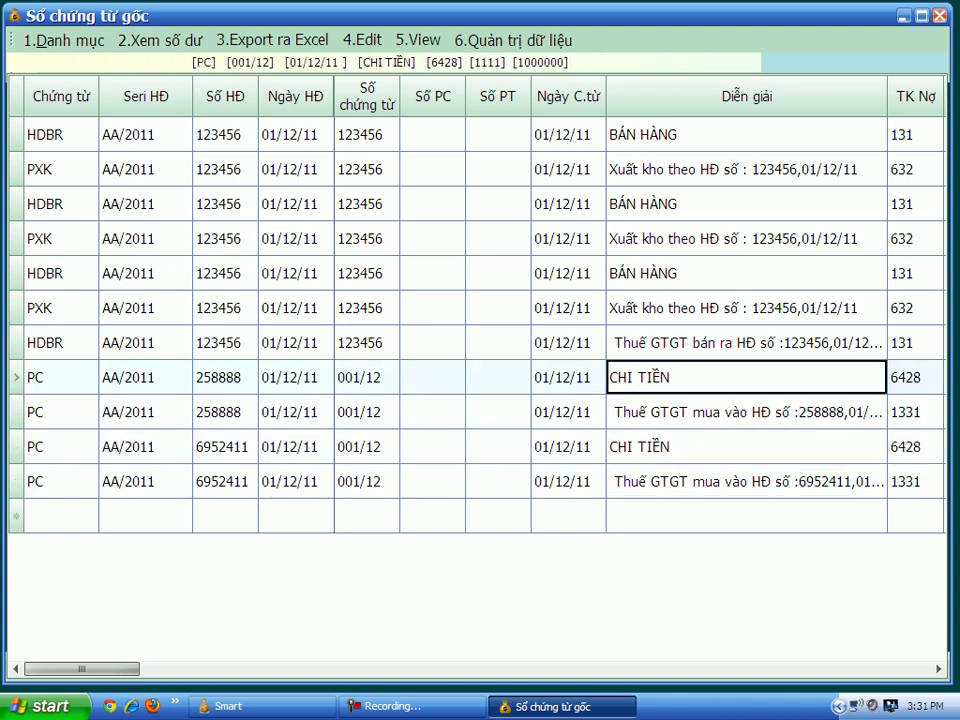
Check the voucher date, description and debit account of the first PC entry for invoice 258888
key("Right")
key("Right")
key("Right")
key("Right")
key("Right")
key("Right")
key("Right")
key("Left")
key("Left")
key("Left")
key("Left")
key("Left")
key("Left")
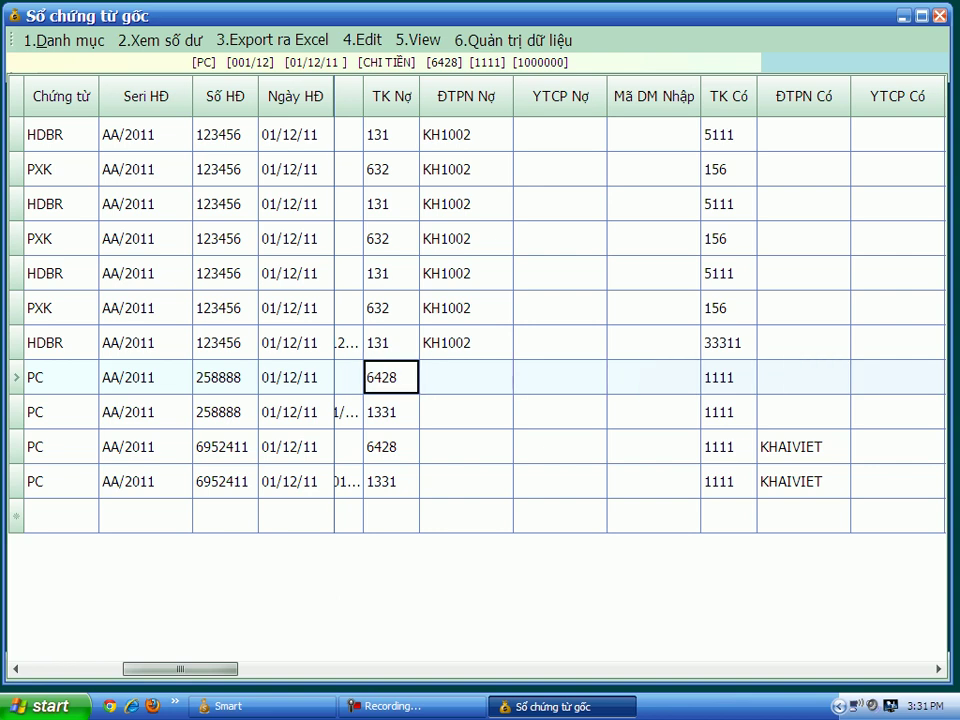
key("Left")
key("Left")
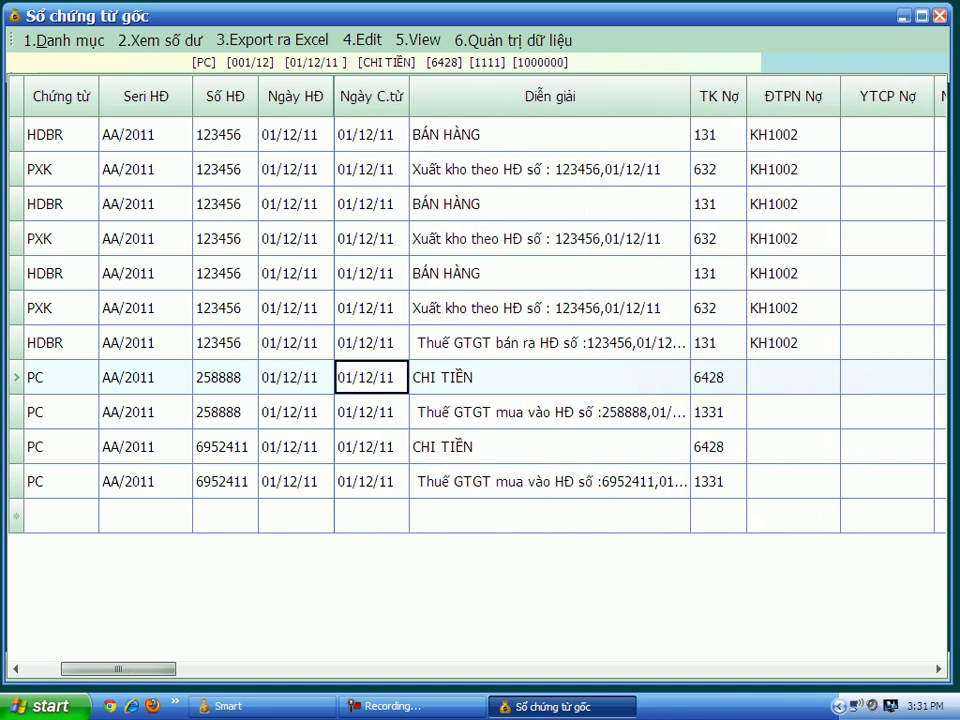
key("Right")
key("Right")
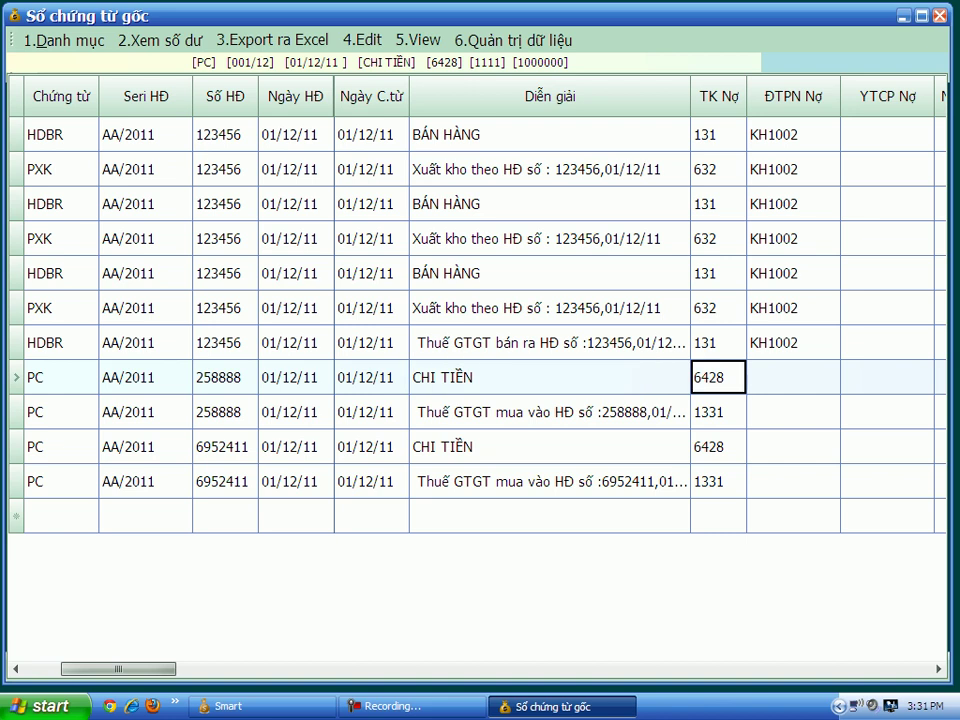